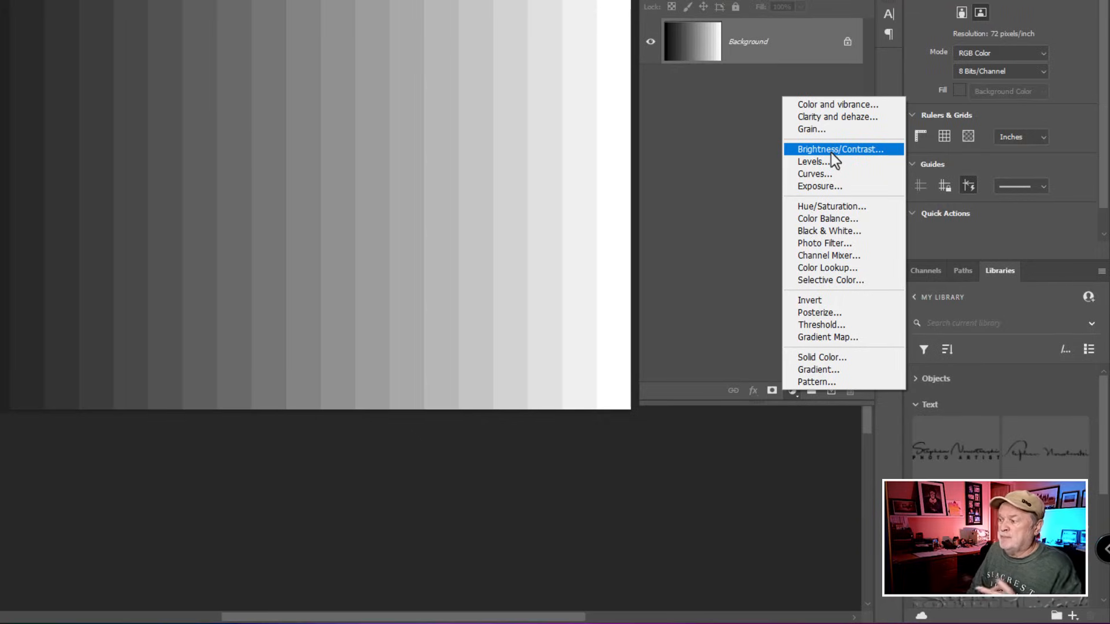
Step: Add a Brightness/Contrast adjustment layer above the grayscale strips background and select its adjustment thumbnail
click(833, 151)
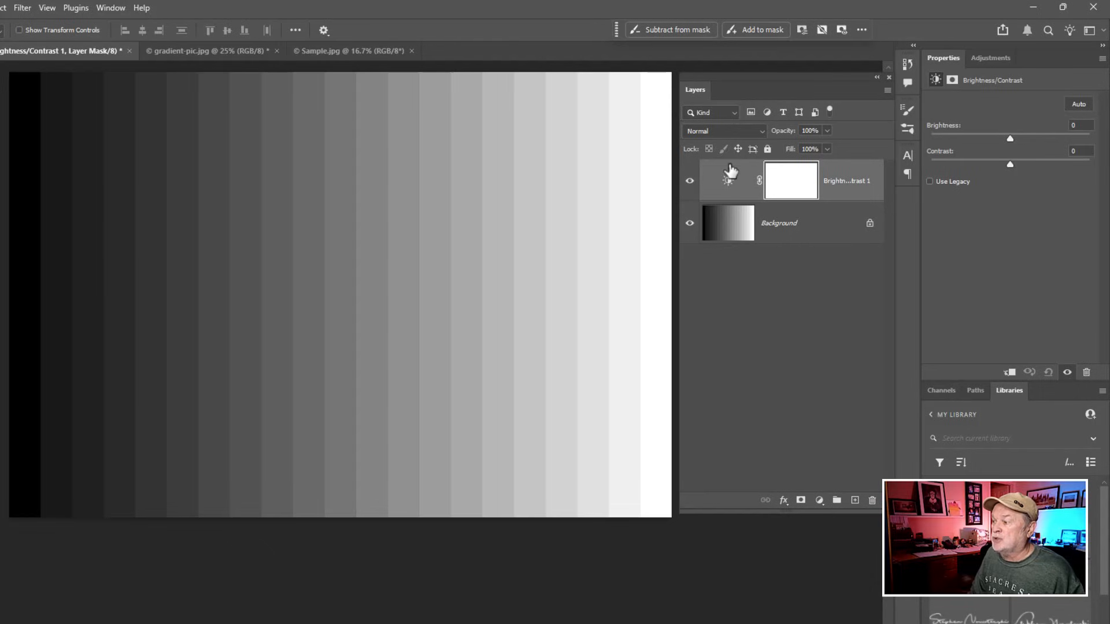
click(728, 181)
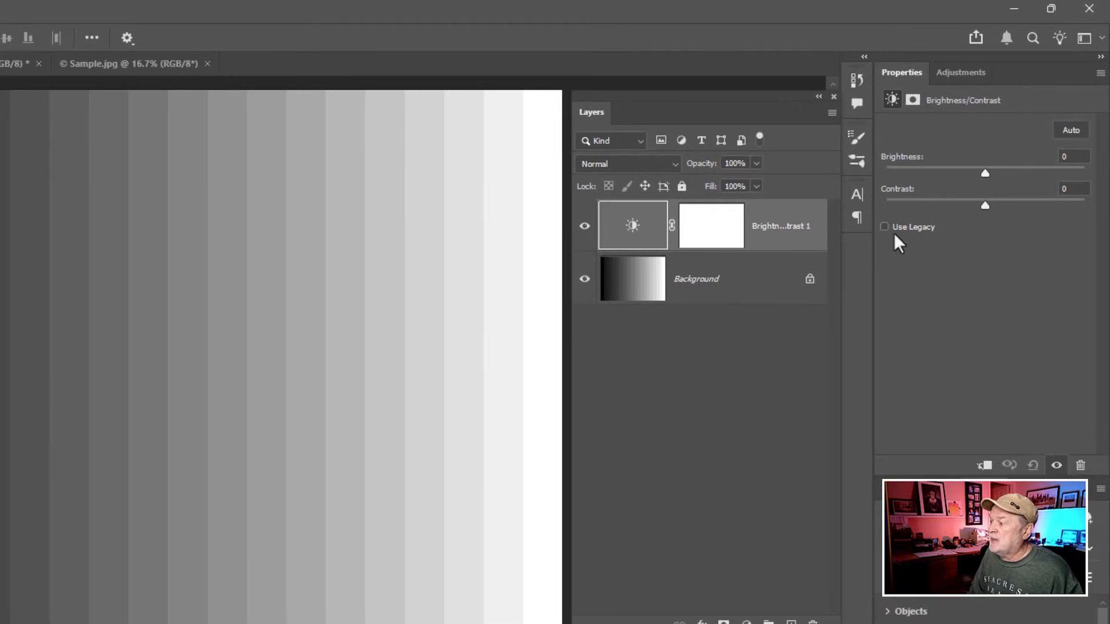
click(936, 185)
key(ctrl)
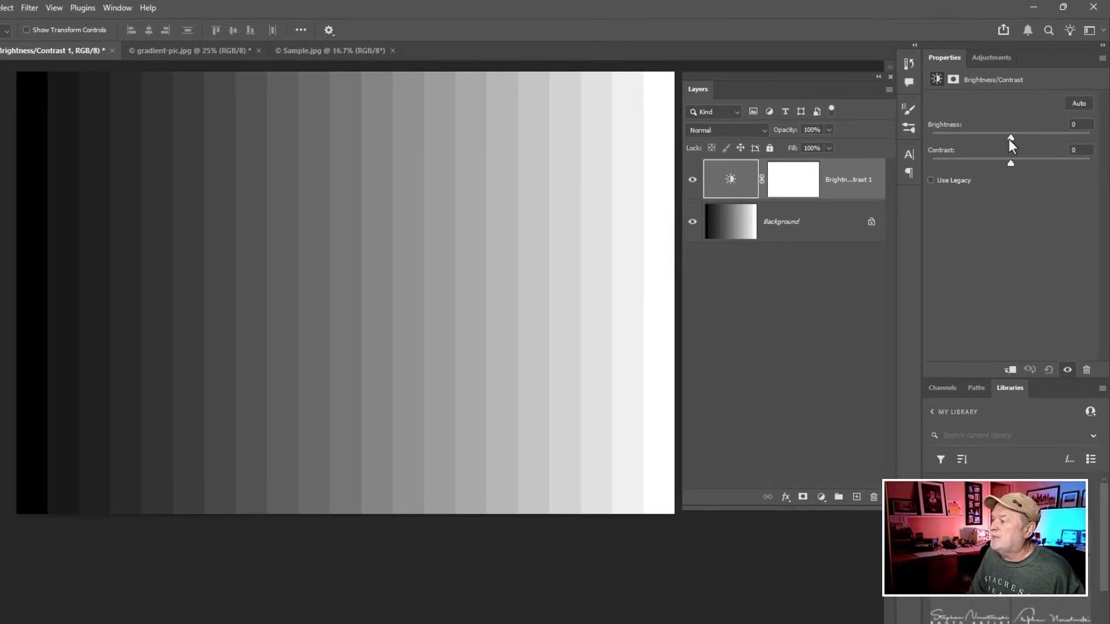
Step: Test the strips' brightness at 150 and -150 with Use Legacy off, and reset it to 0
drag(1011, 138, 1102, 139)
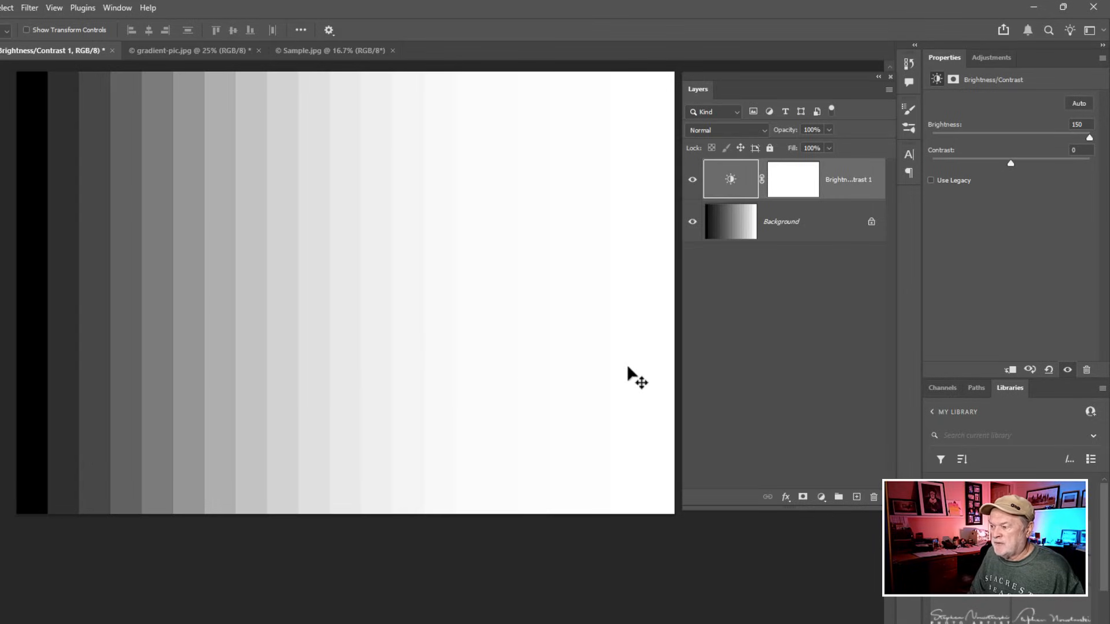
click(1011, 134)
drag(1010, 137, 914, 140)
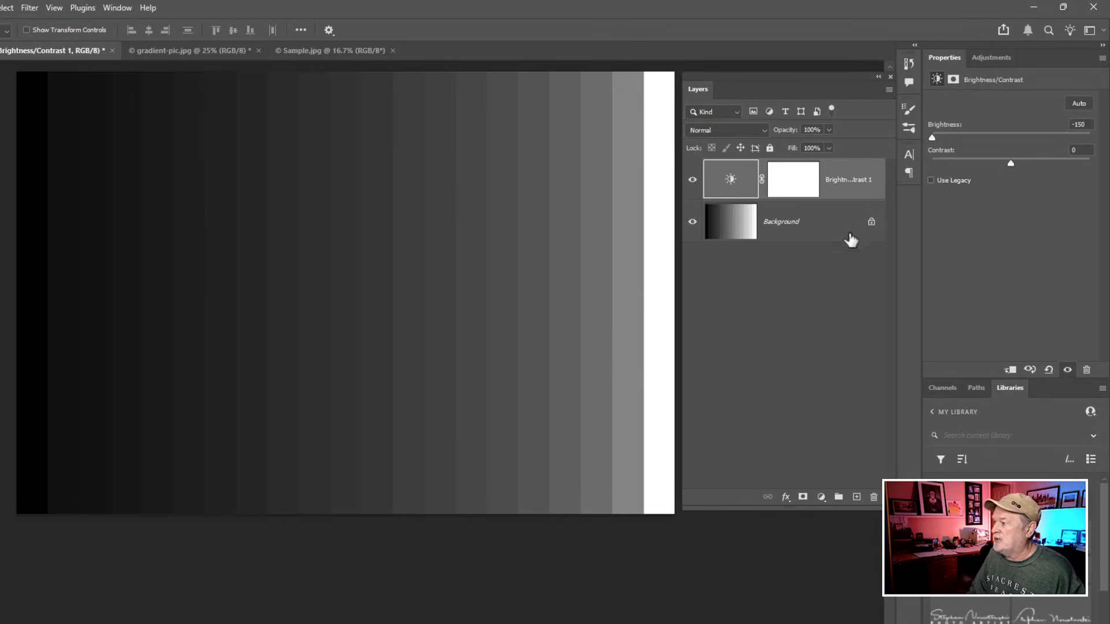
double_click(933, 137)
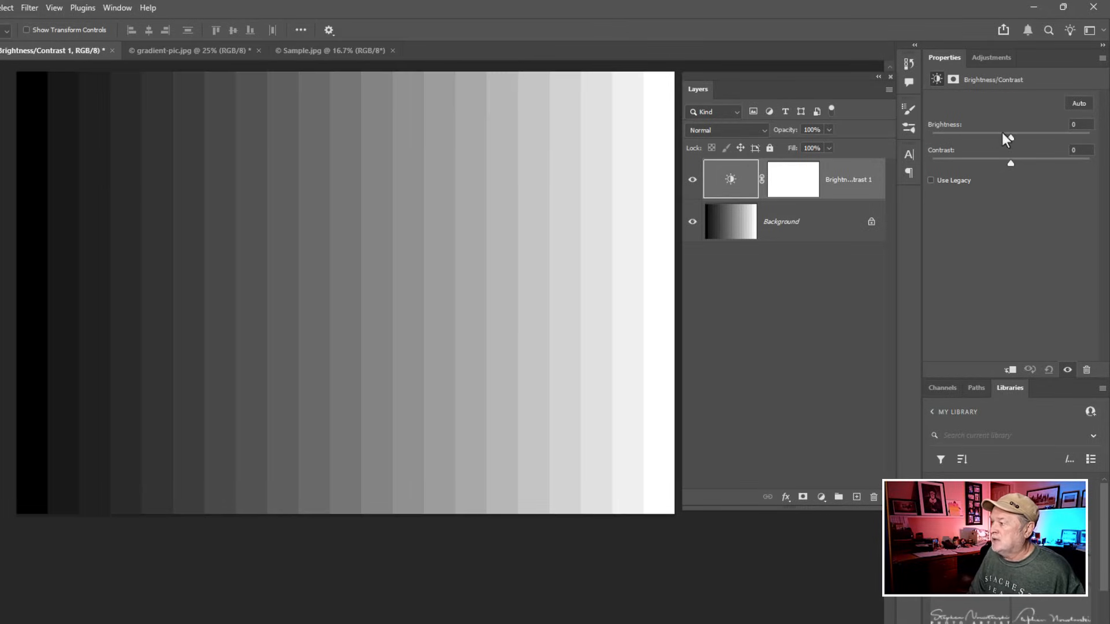
Step: Enable Use Legacy and test the strips' brightness at 100 and -100, resetting it to 0
click(932, 181)
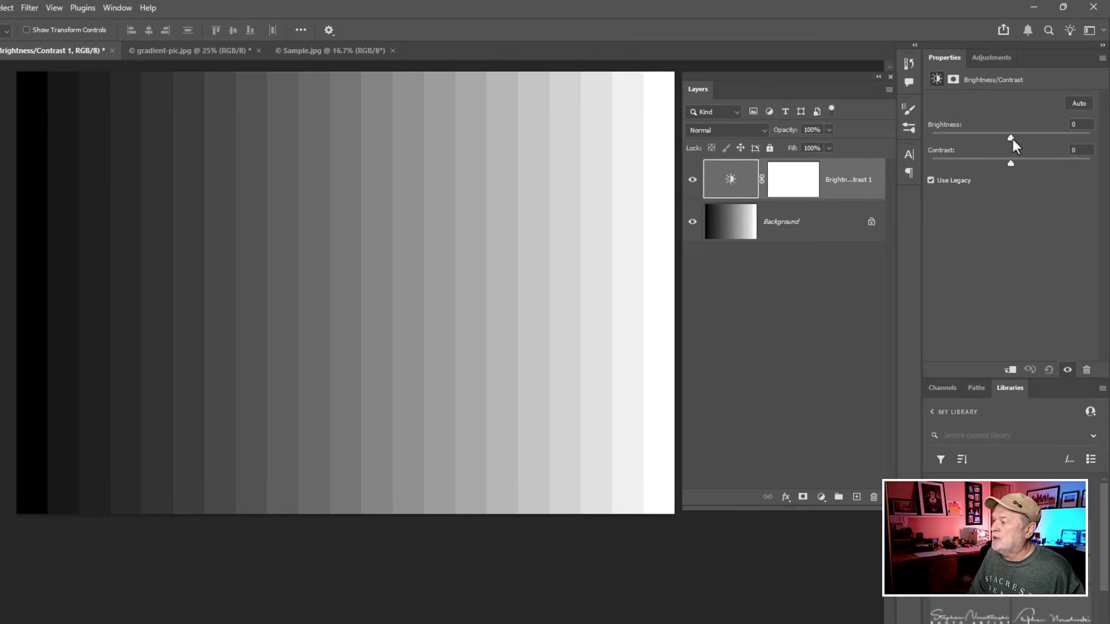
drag(1012, 139, 1098, 139)
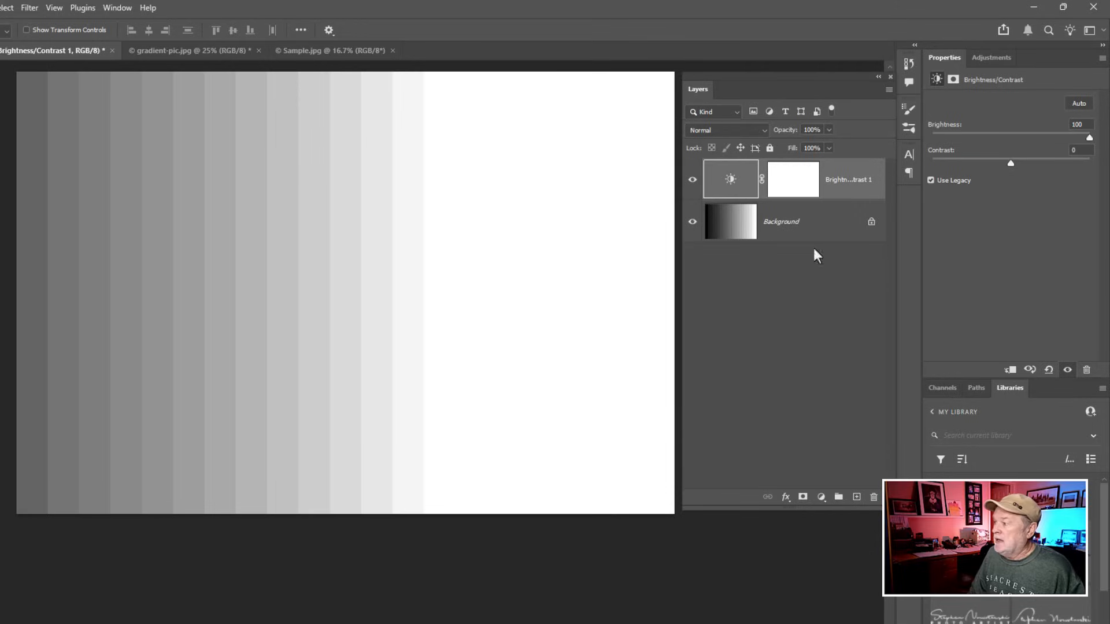
drag(1088, 138, 931, 138)
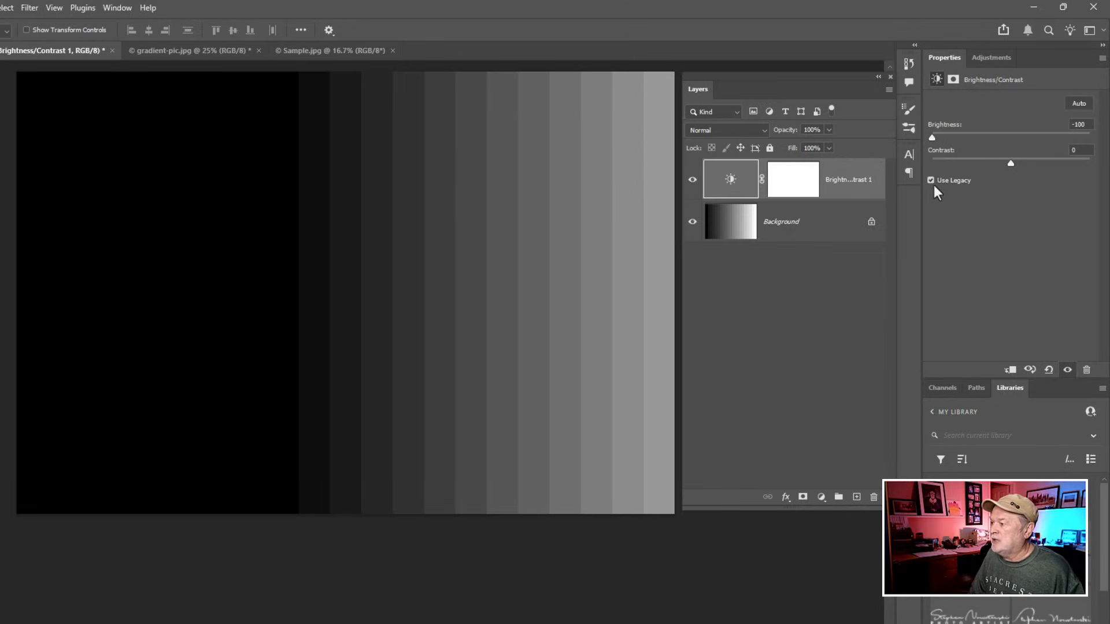
double_click(934, 139)
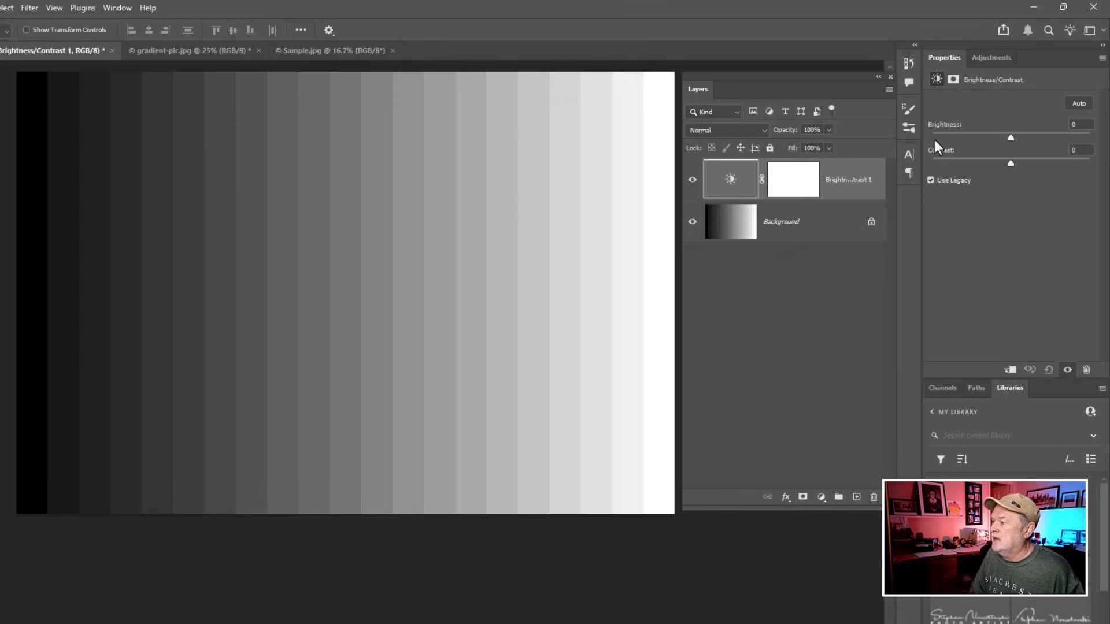
Step: Disable Use Legacy and test the strips' contrast at -50 and 100, resetting it to 0
click(931, 180)
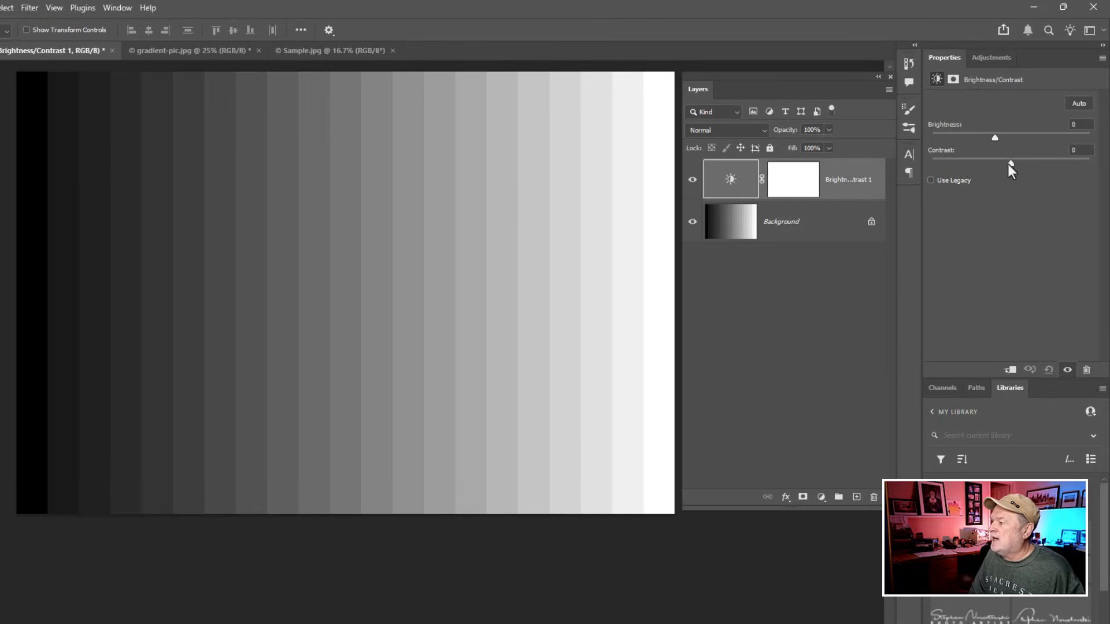
drag(1010, 166, 931, 168)
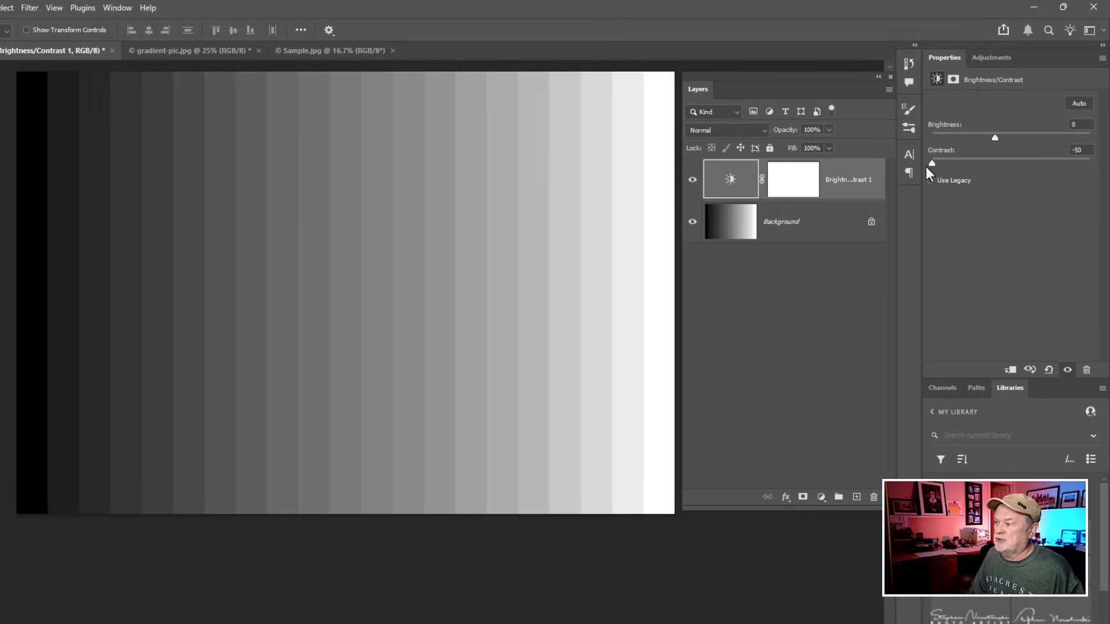
drag(931, 172, 1089, 167)
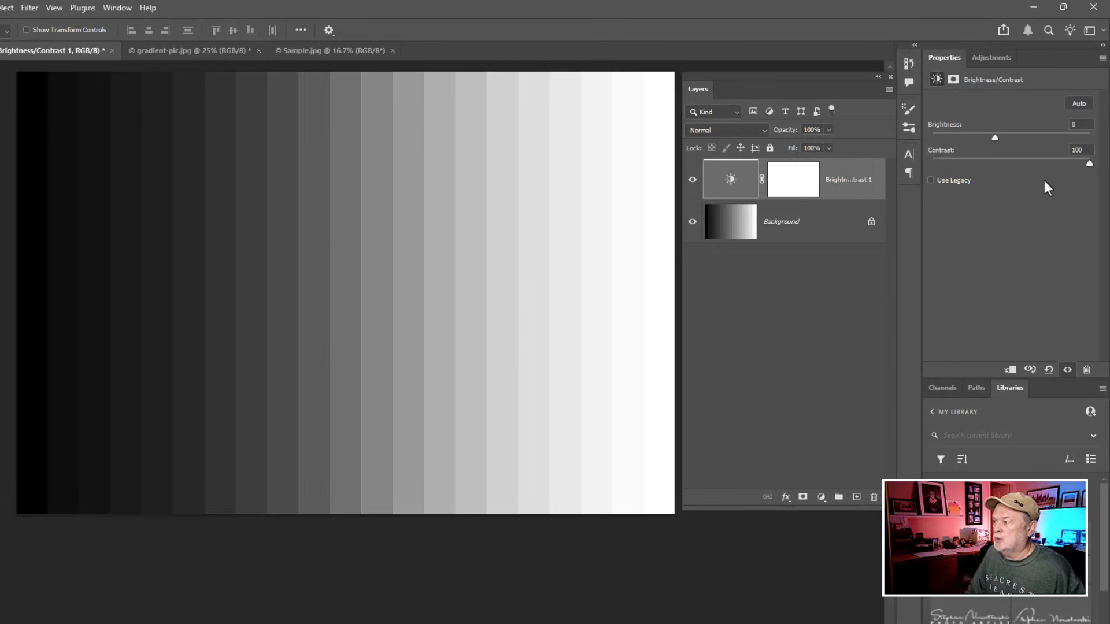
click(1011, 159)
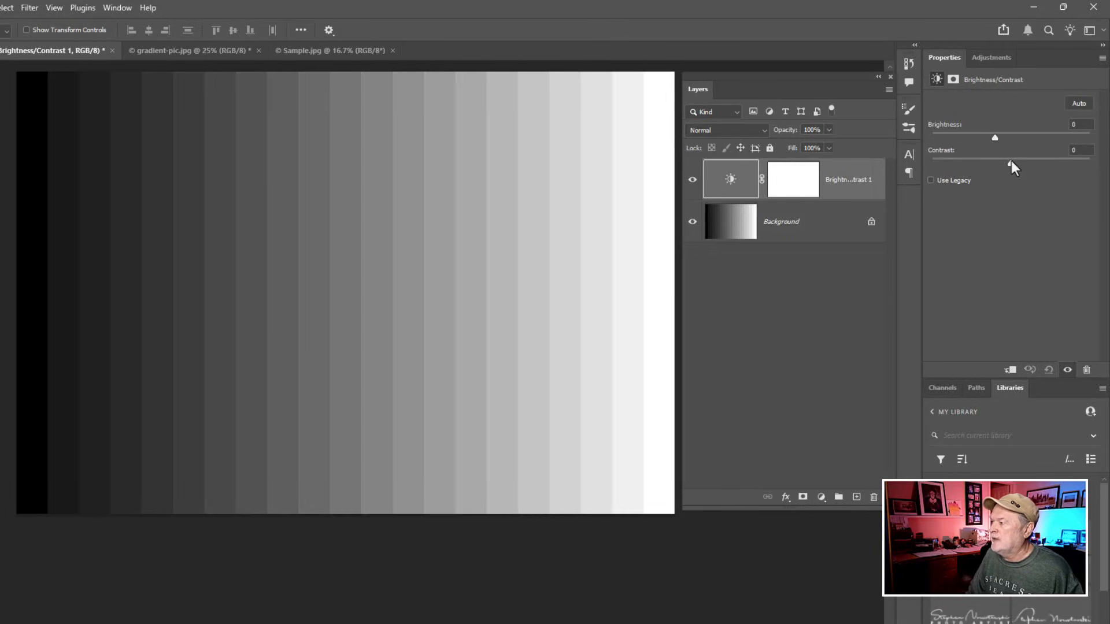
Step: Test the strips' contrast at -100 and 100 with Use Legacy enabled, and turn Use Legacy back off
click(931, 180)
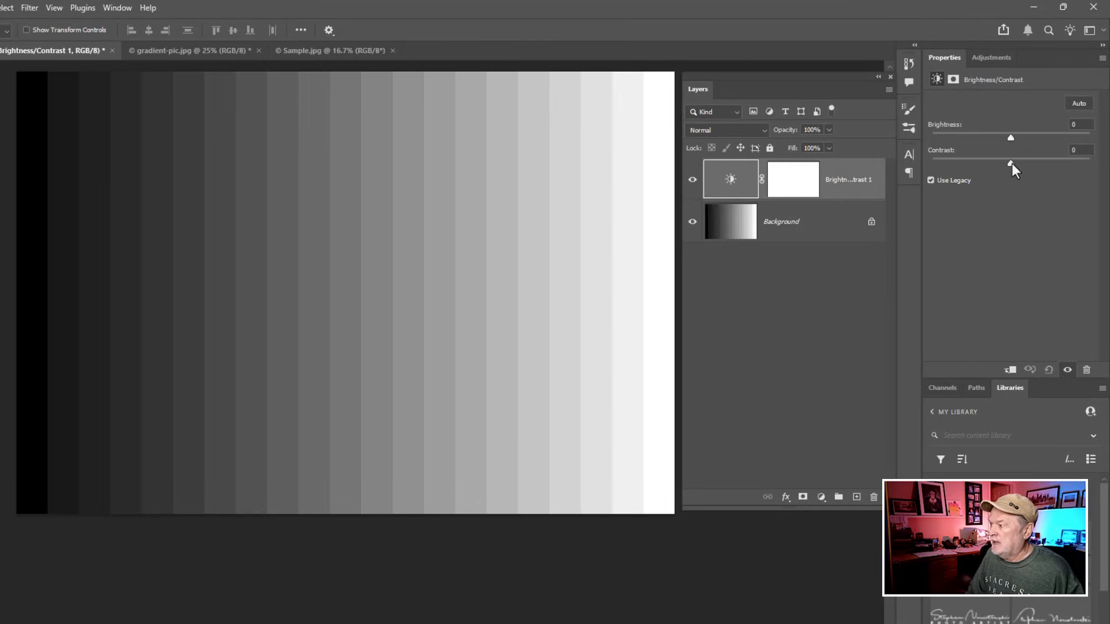
drag(1010, 164, 900, 167)
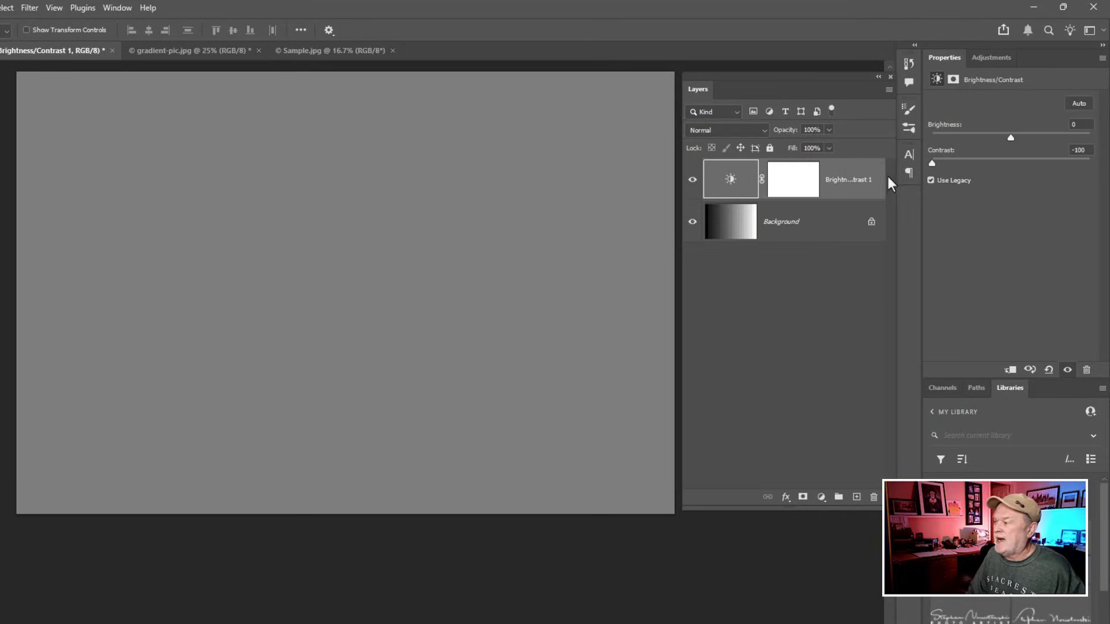
drag(932, 165, 1105, 169)
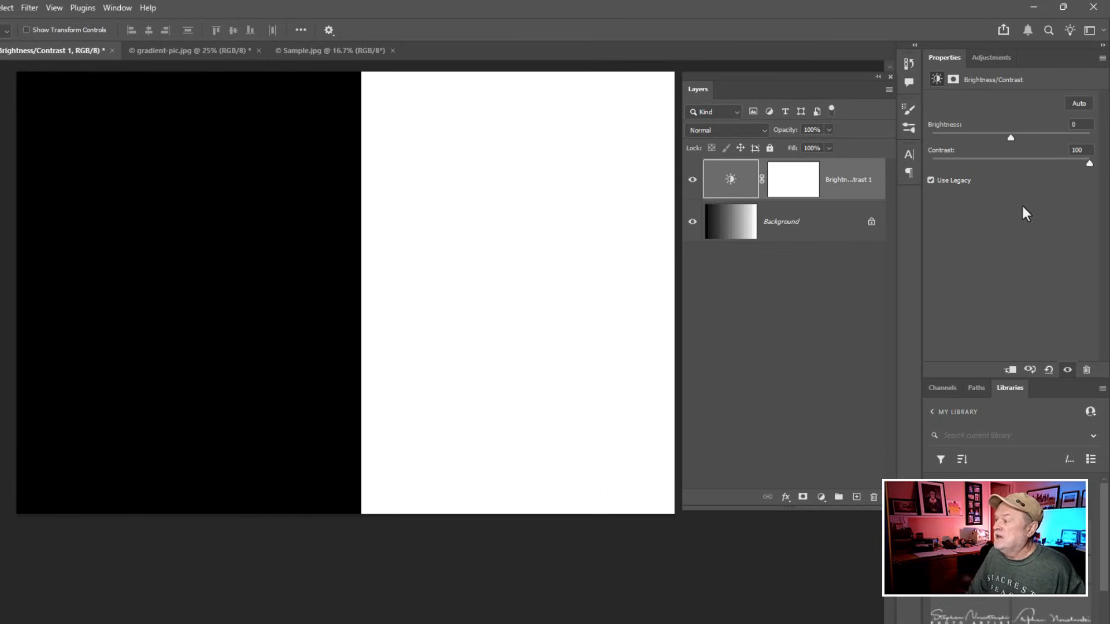
click(932, 180)
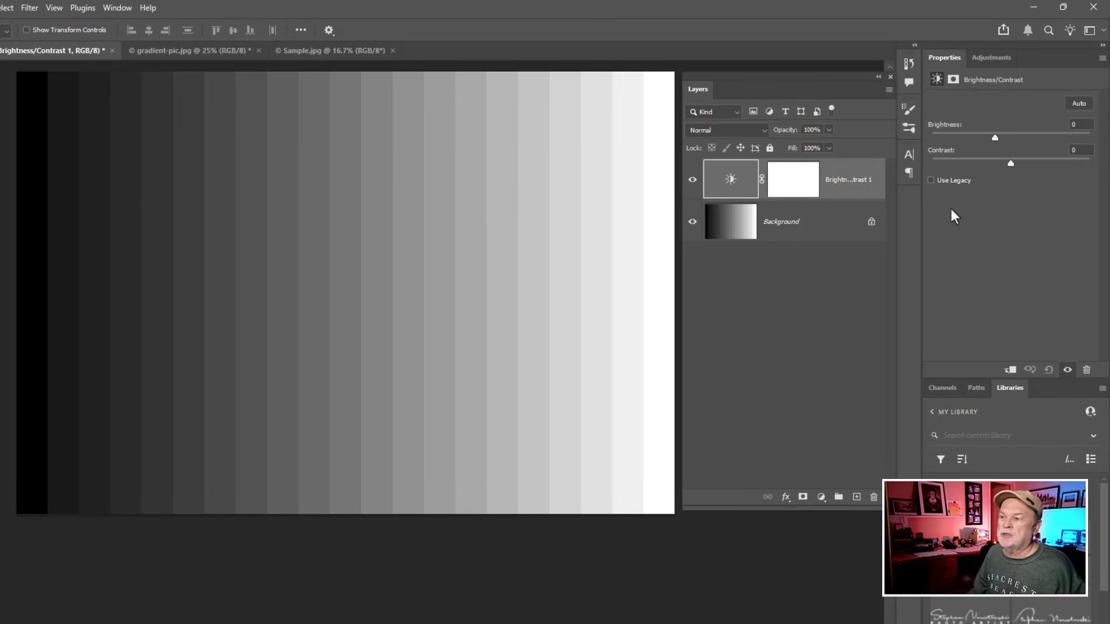
Step: Switch to gradient-pic.jpg and add a Brightness/Contrast adjustment layer above its background
click(199, 51)
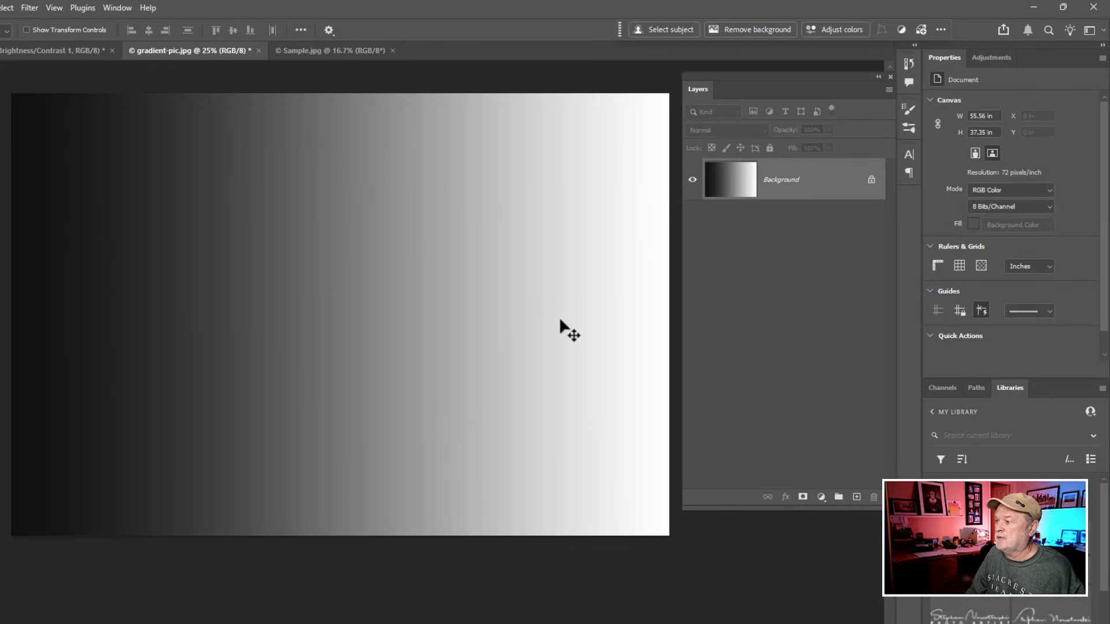
click(821, 497)
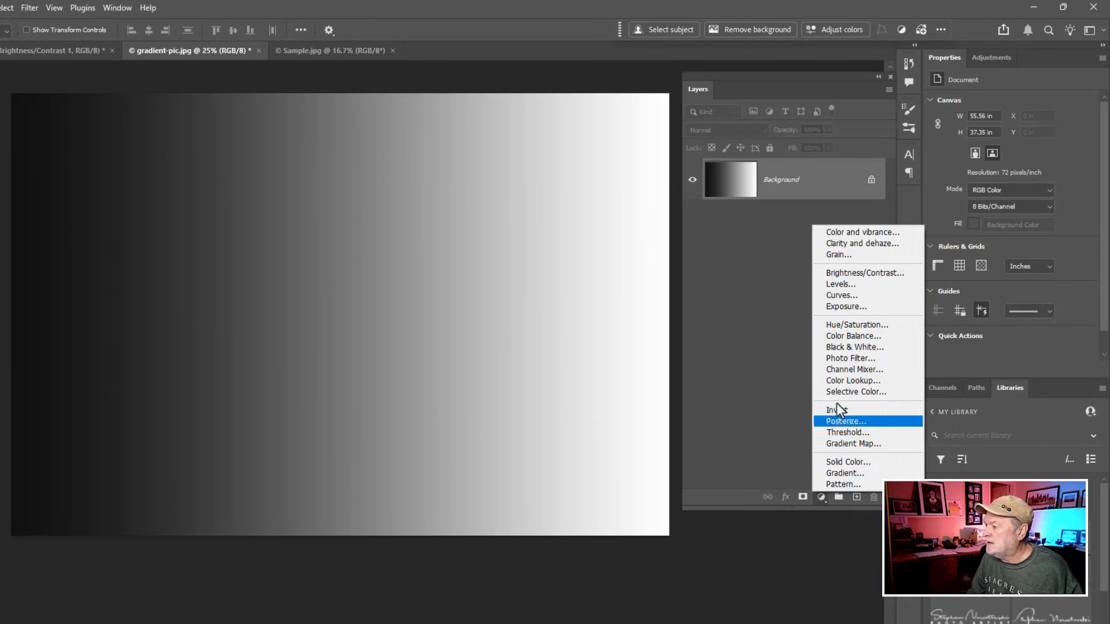
click(840, 274)
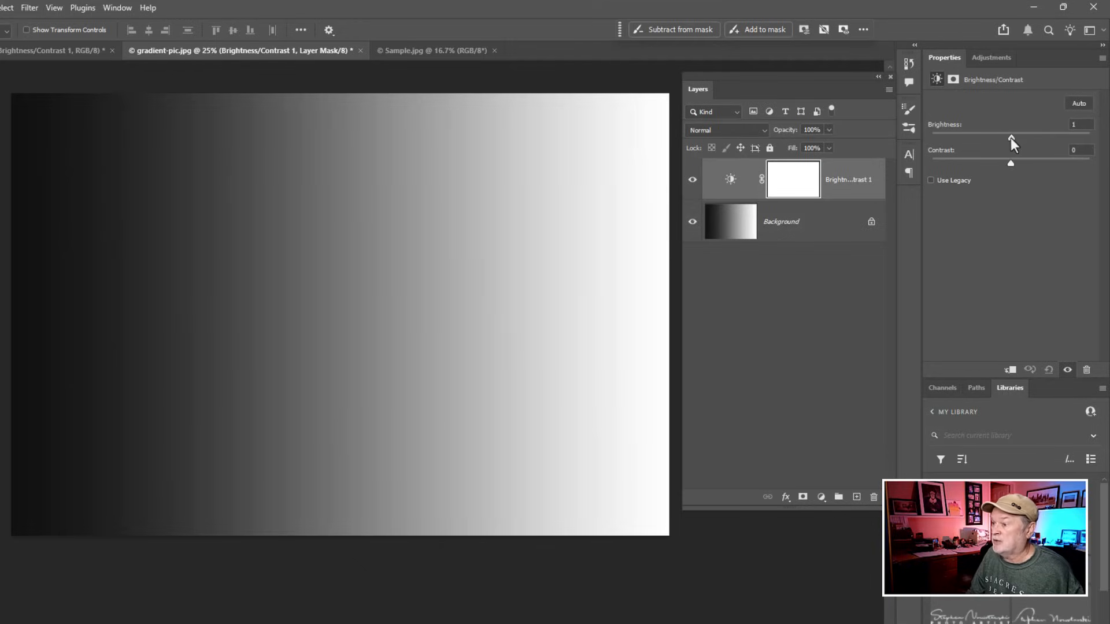
Step: Test the smooth gradient's brightness at -150 without Use Legacy and at -100 and 100 with it, resetting brightness to 0
drag(1011, 138, 931, 140)
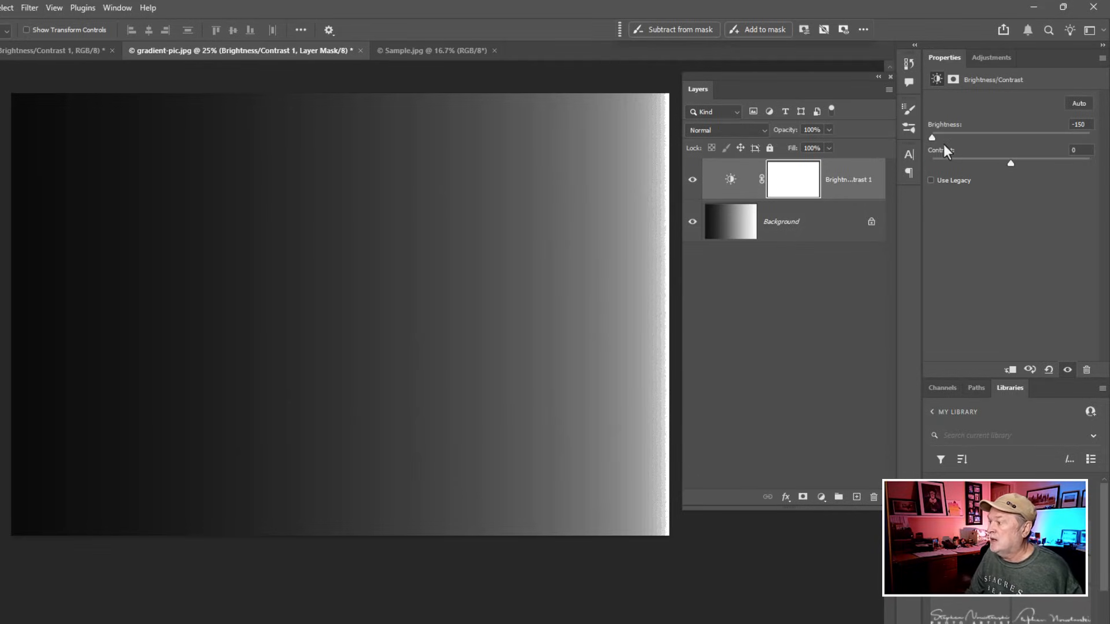
drag(932, 137, 1010, 137)
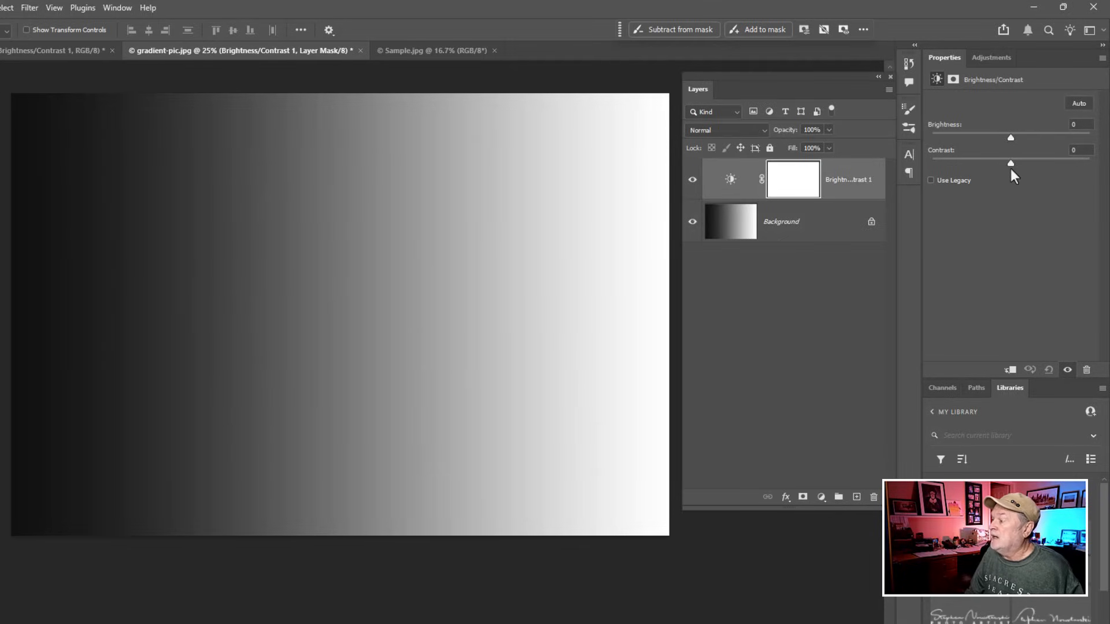
click(930, 181)
drag(1009, 139, 921, 149)
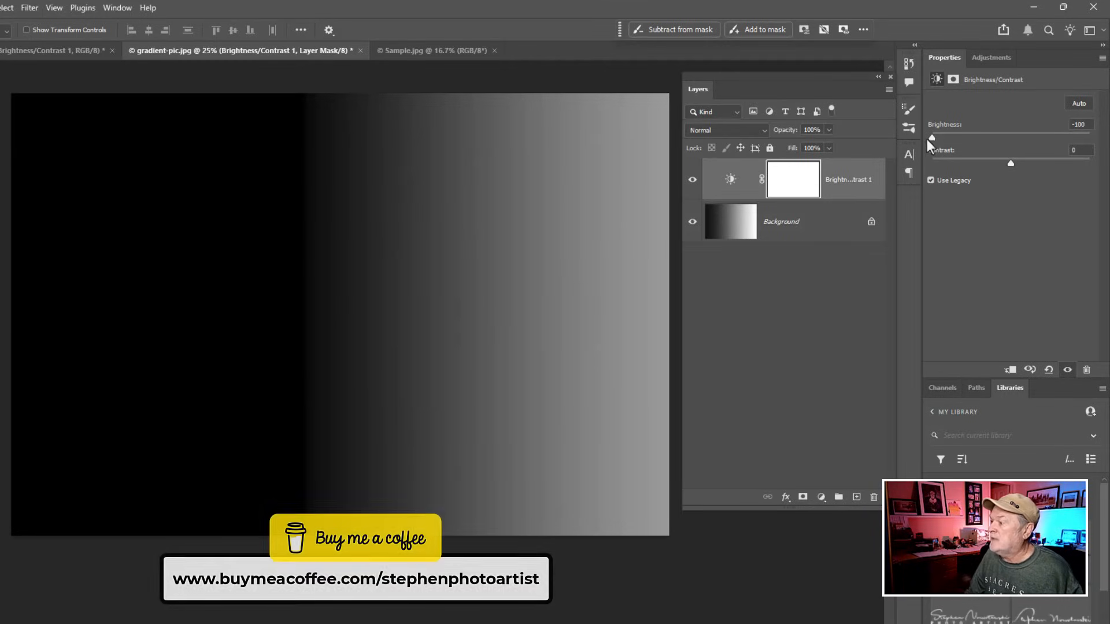
drag(927, 139, 1091, 142)
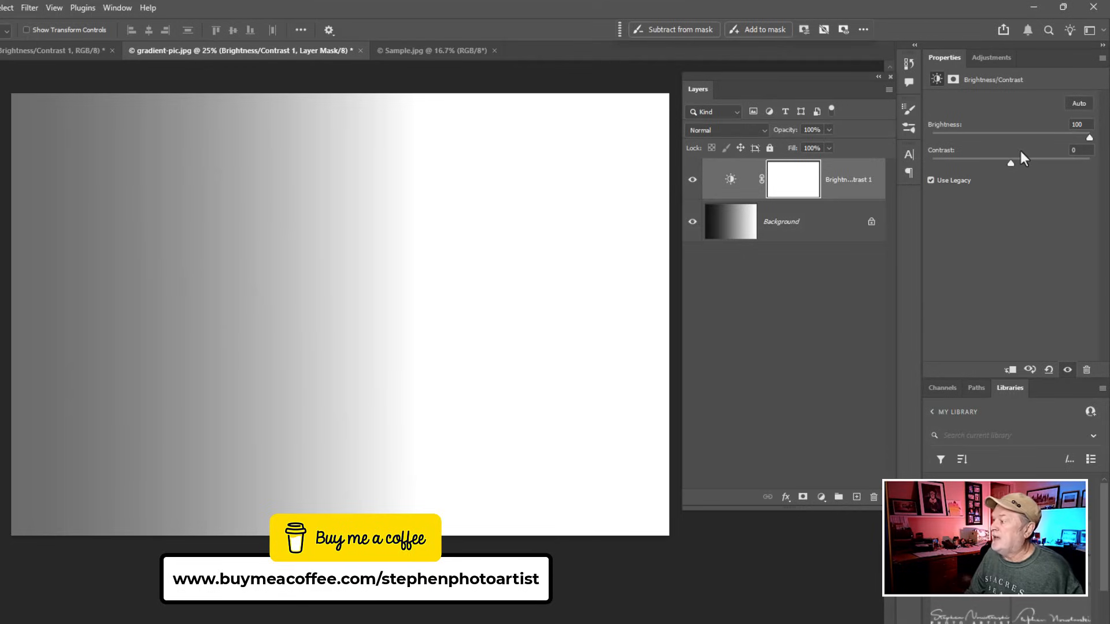
click(1009, 136)
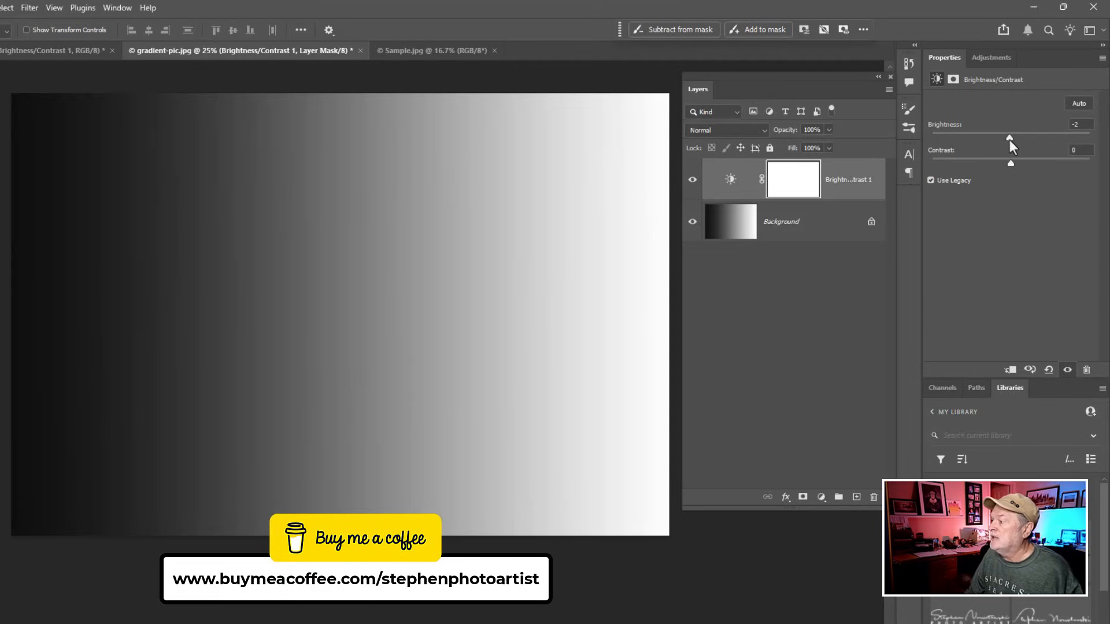
click(1010, 138)
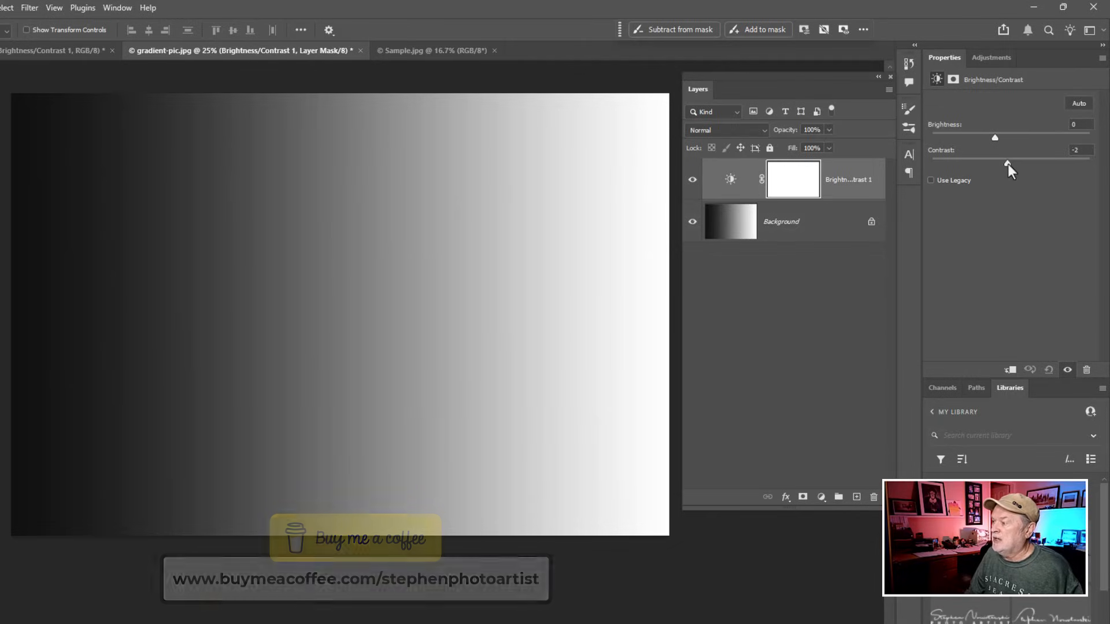
Step: Compare contrast 100 on the smooth gradient with Use Legacy off and on, and reset the contrast to 0
drag(1009, 164, 1108, 168)
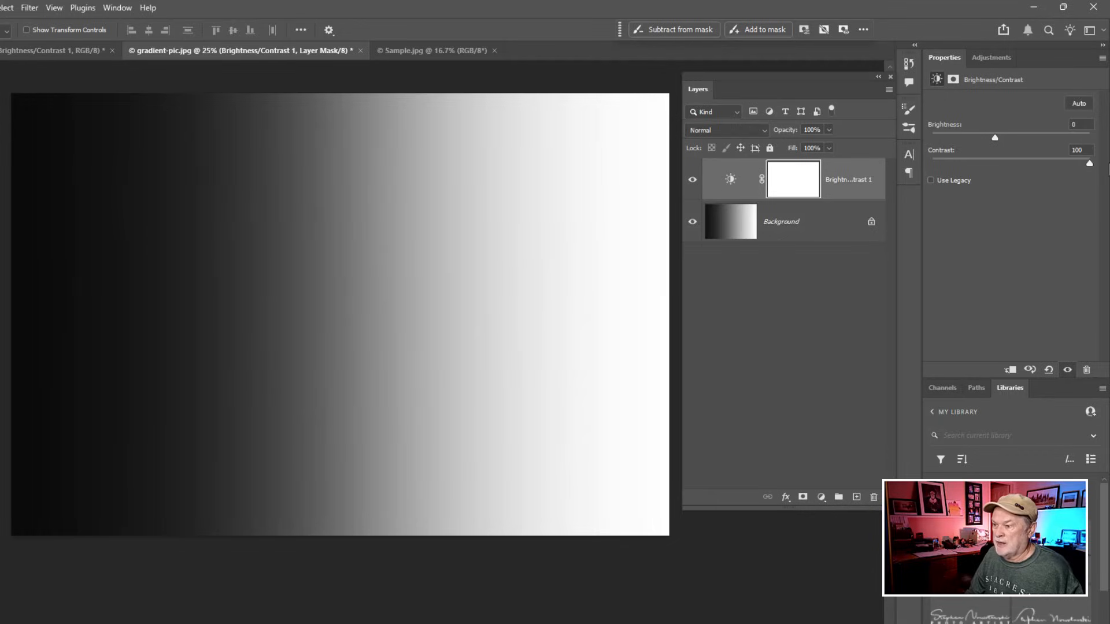
click(931, 179)
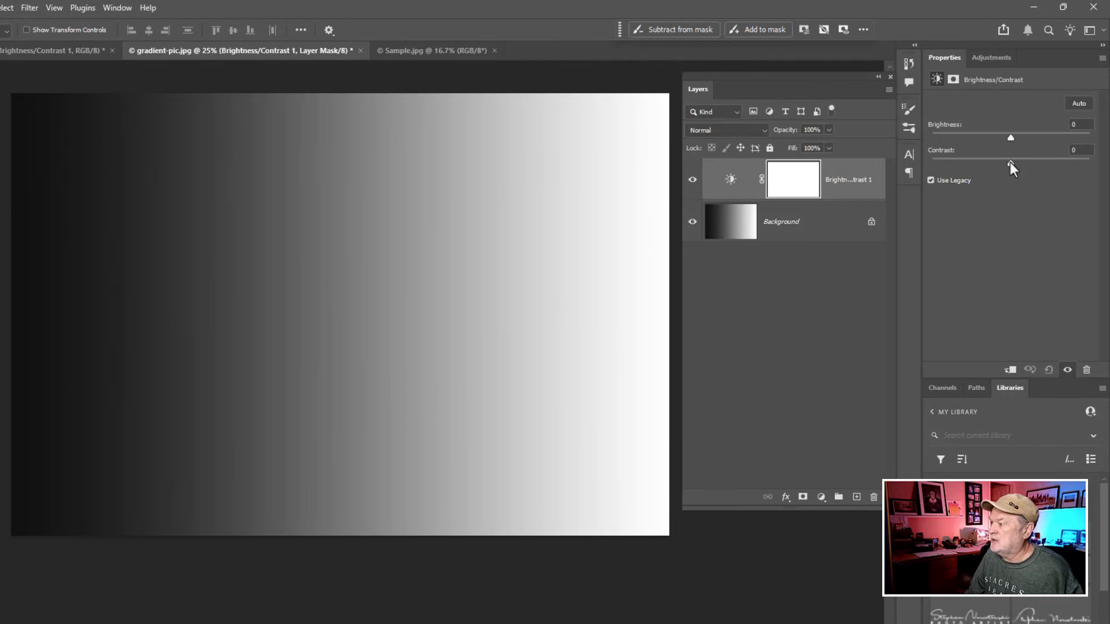
drag(1010, 163, 1105, 165)
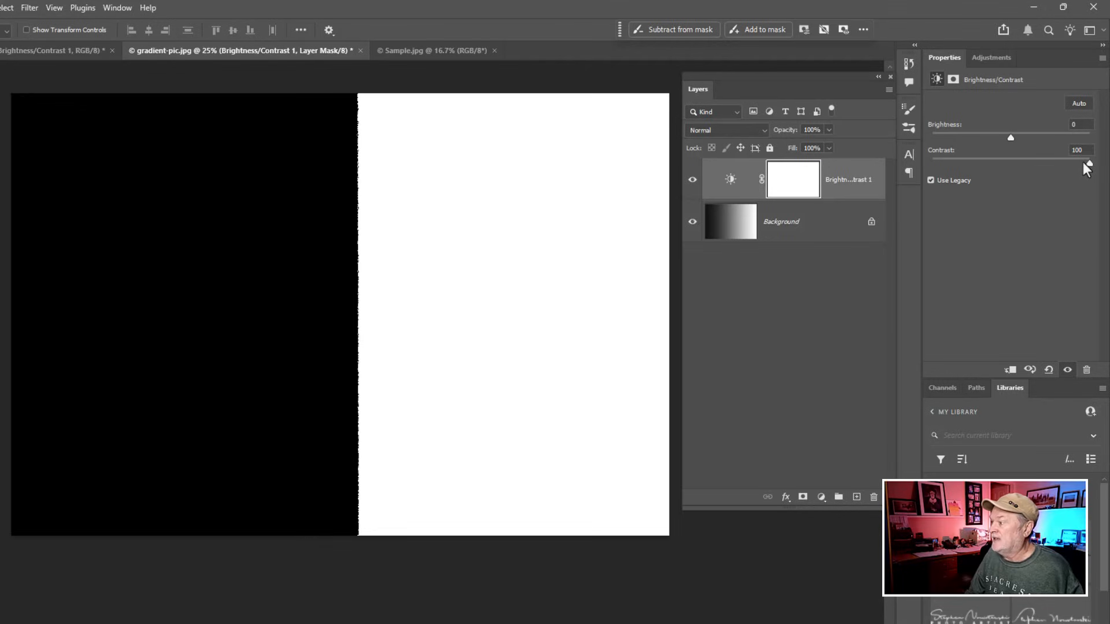
click(1012, 160)
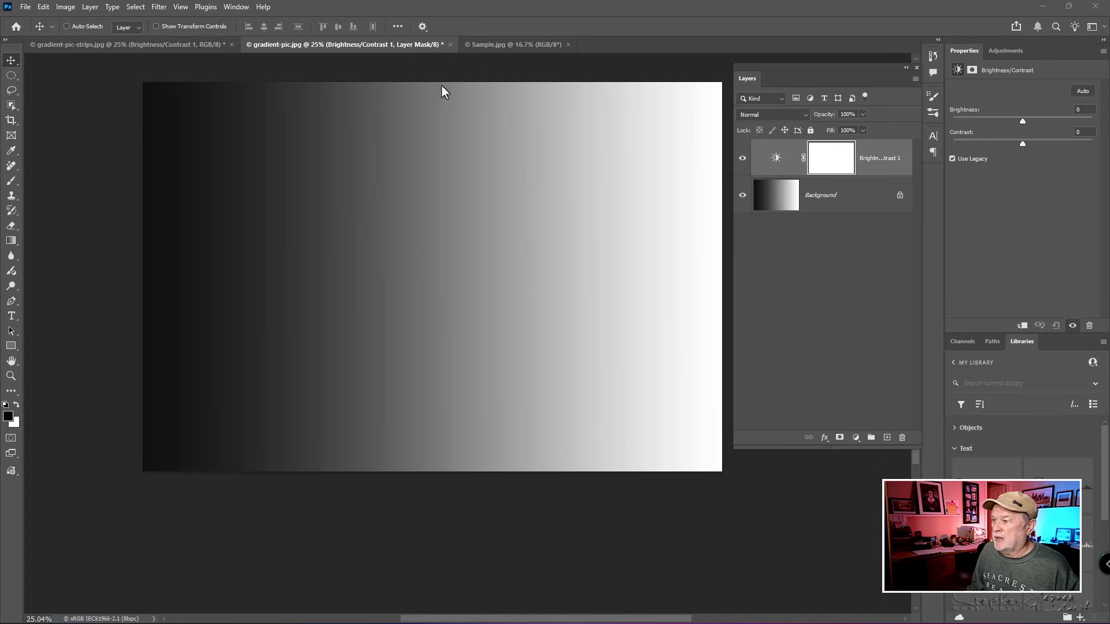
Step: Close gradient-pic.jpg and gradient-pic-strips.jpg without saving changes, leaving Sample.jpg open
click(450, 44)
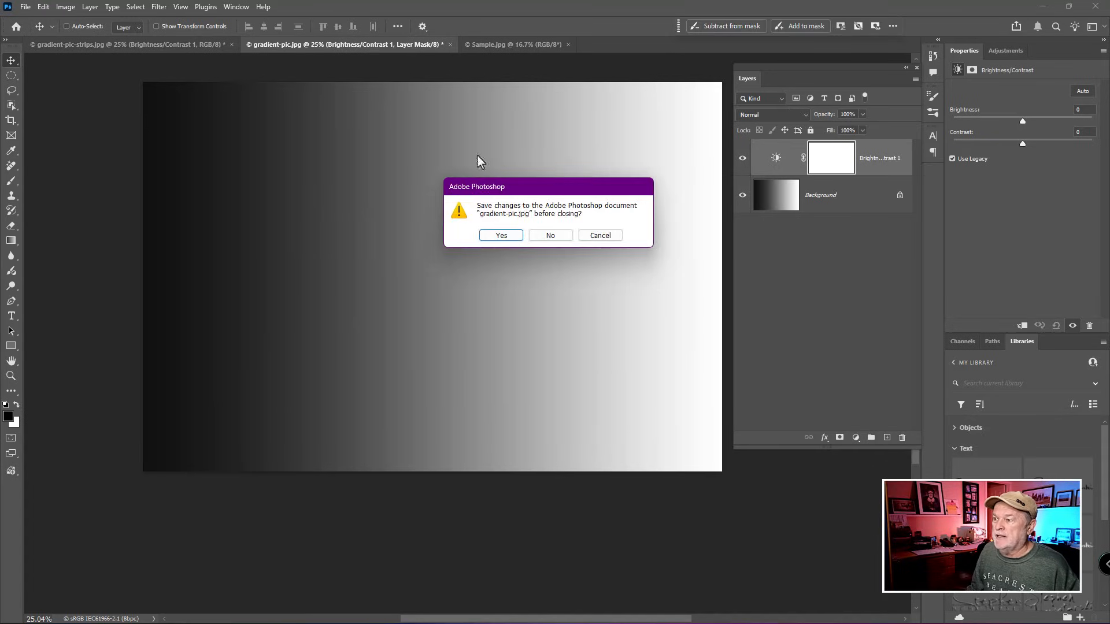
click(540, 234)
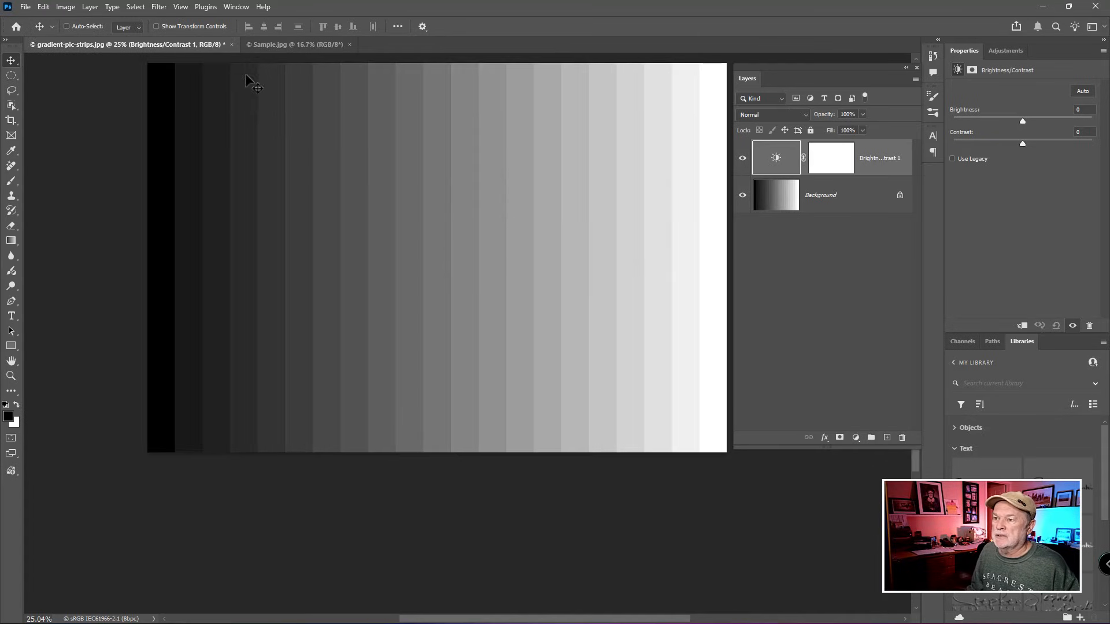
click(231, 45)
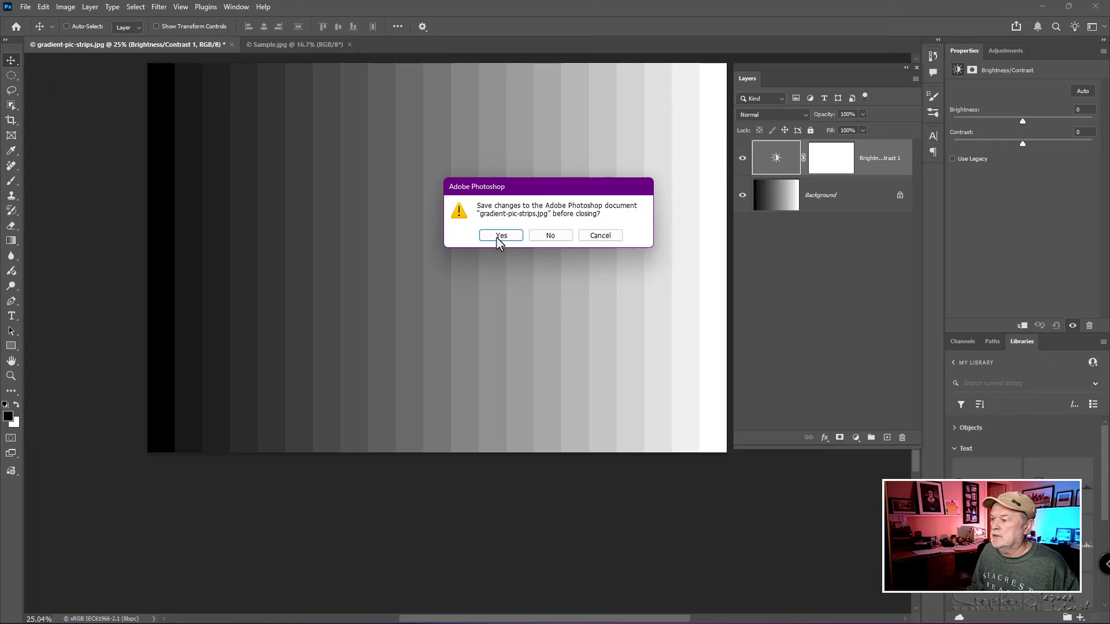
click(556, 238)
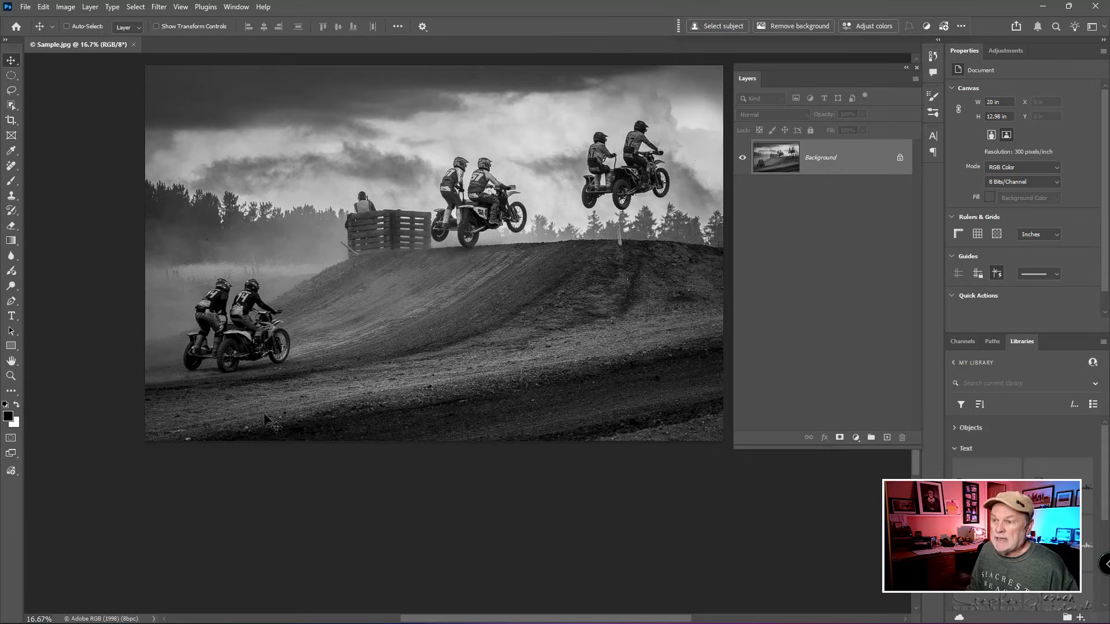
Step: Check the sample photo's pixel dimensions and resolution in Image Size, leaving them unchanged
click(63, 7)
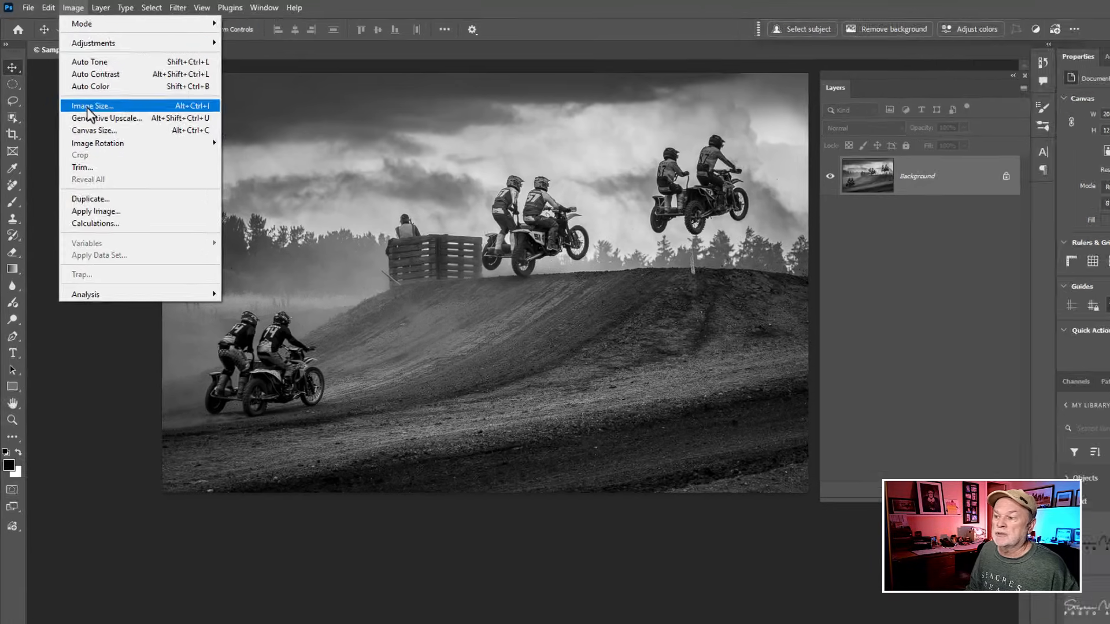
click(83, 94)
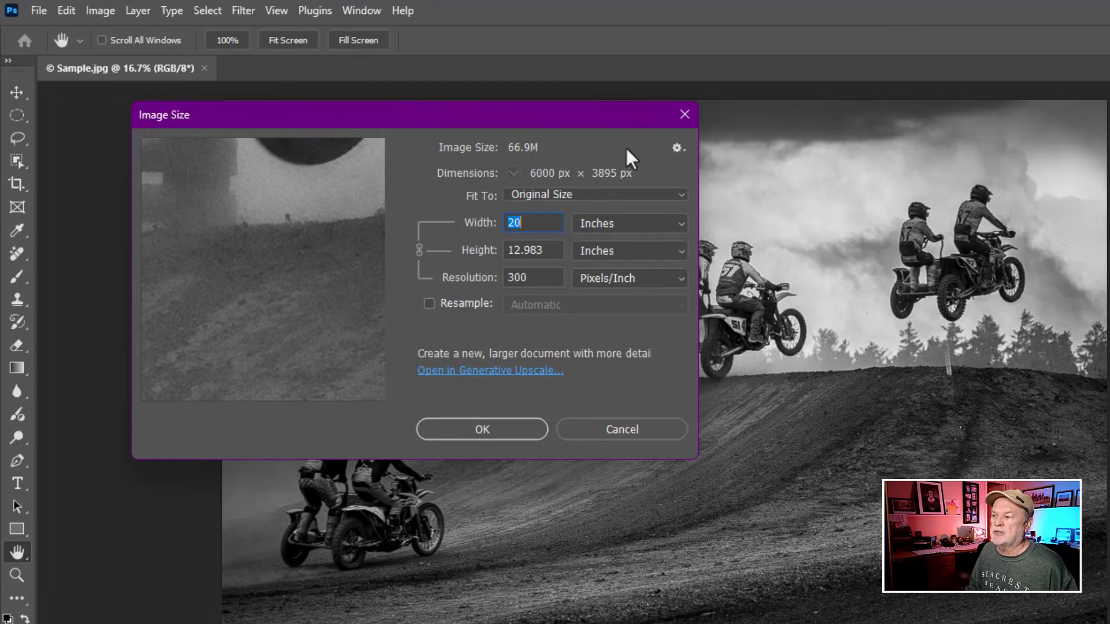
click(685, 115)
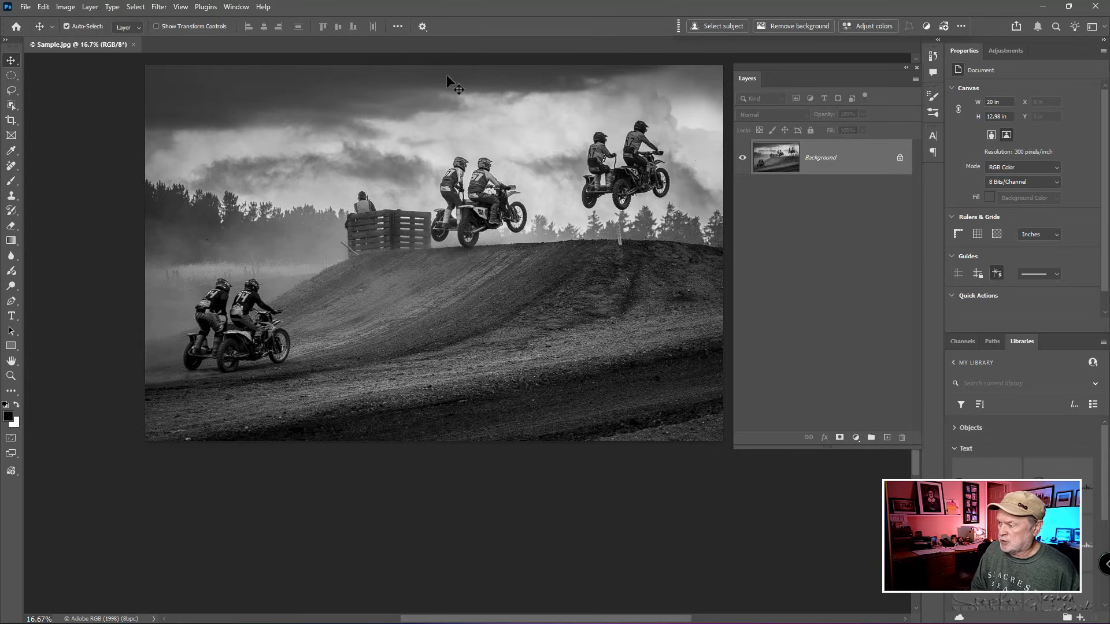
Step: Duplicate the Background layer of Sample.jpg and select the sky on the copy
key(ctrl+j)
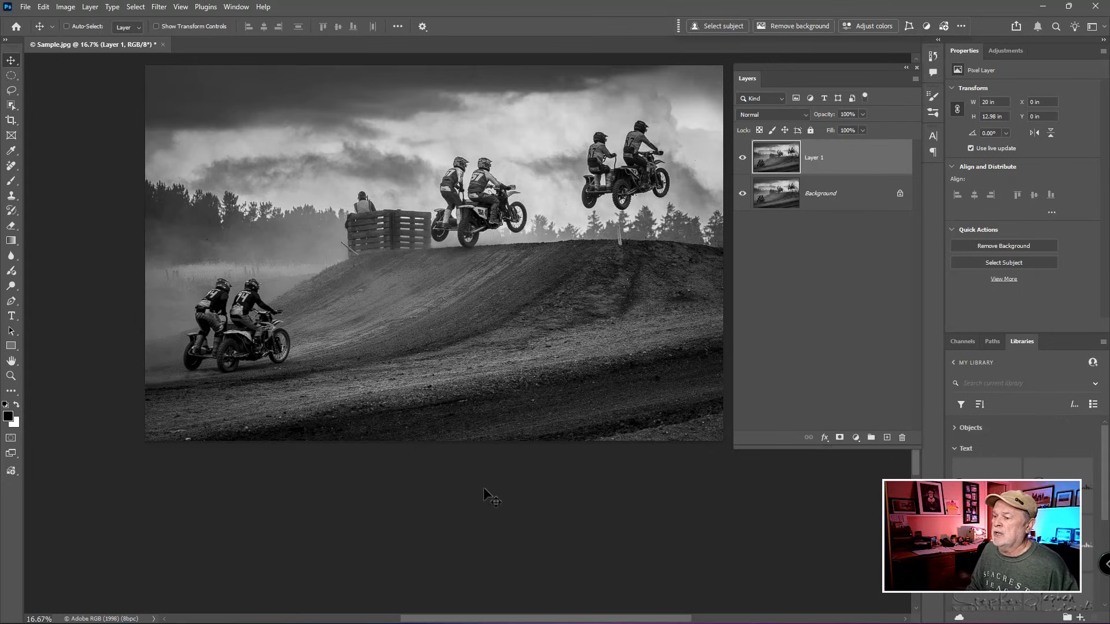
key(ctrl)
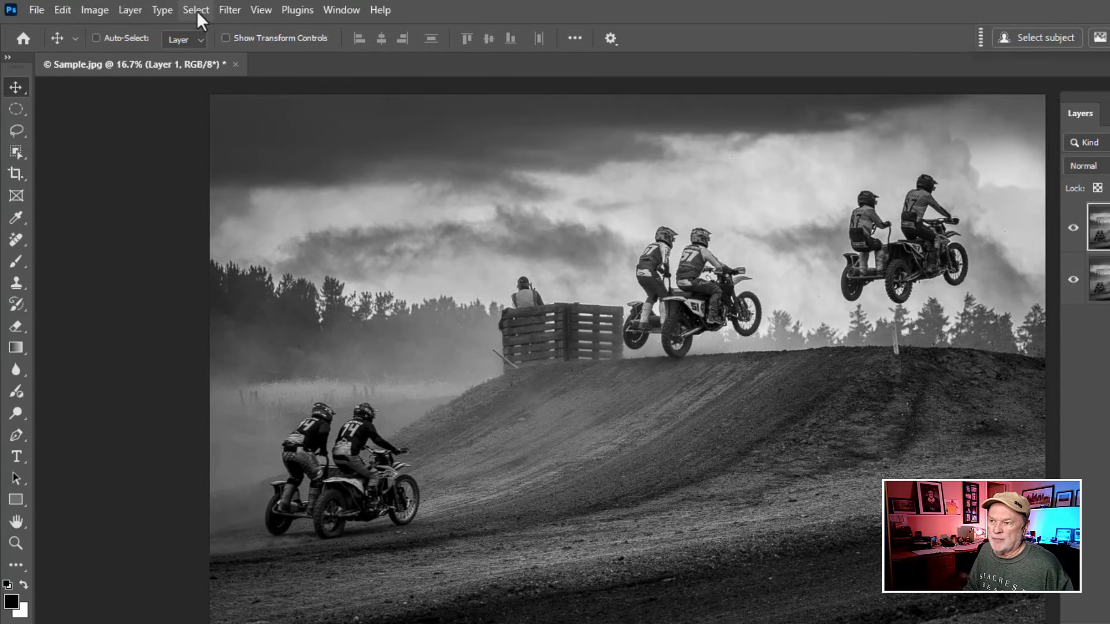
click(158, 8)
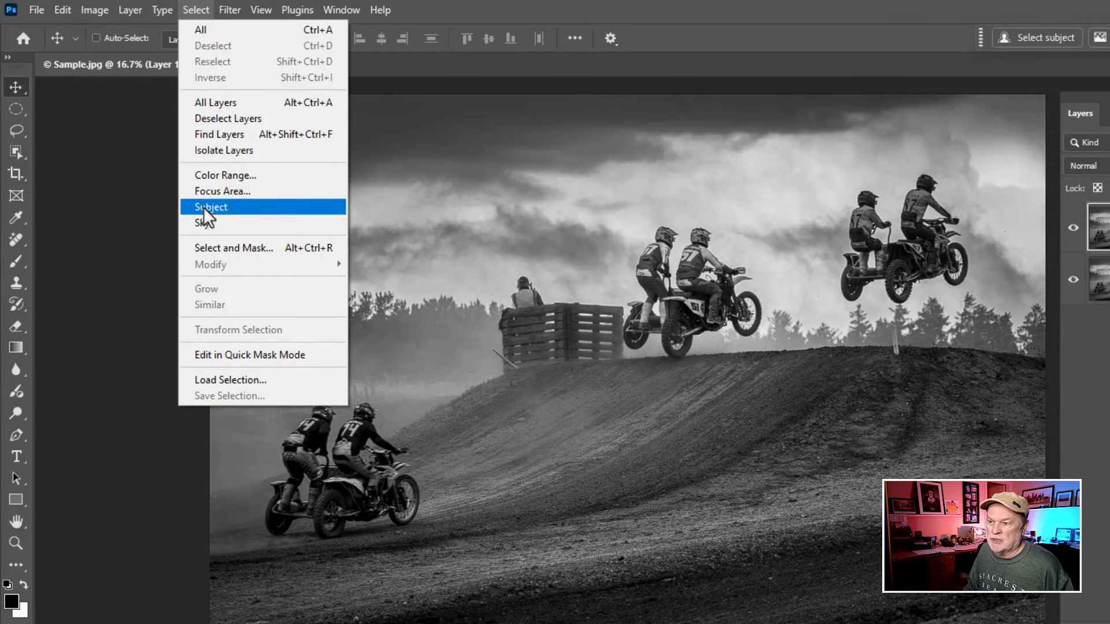
click(207, 225)
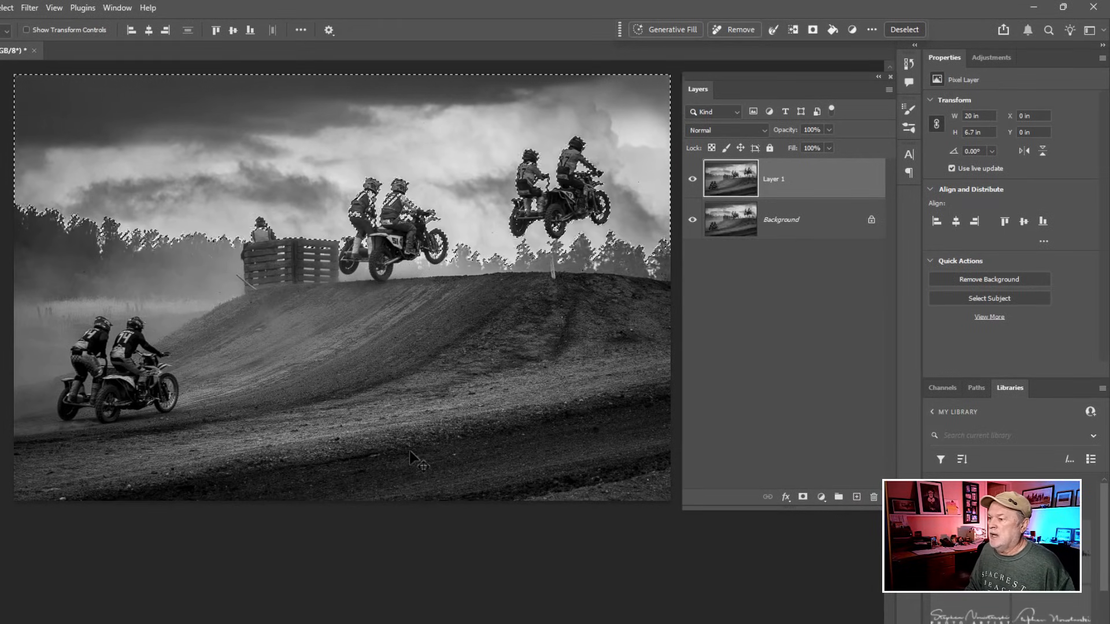
Step: Add a Brightness/Contrast adjustment layer masked to the selected sky, with brightness 25 and contrast 99
click(822, 498)
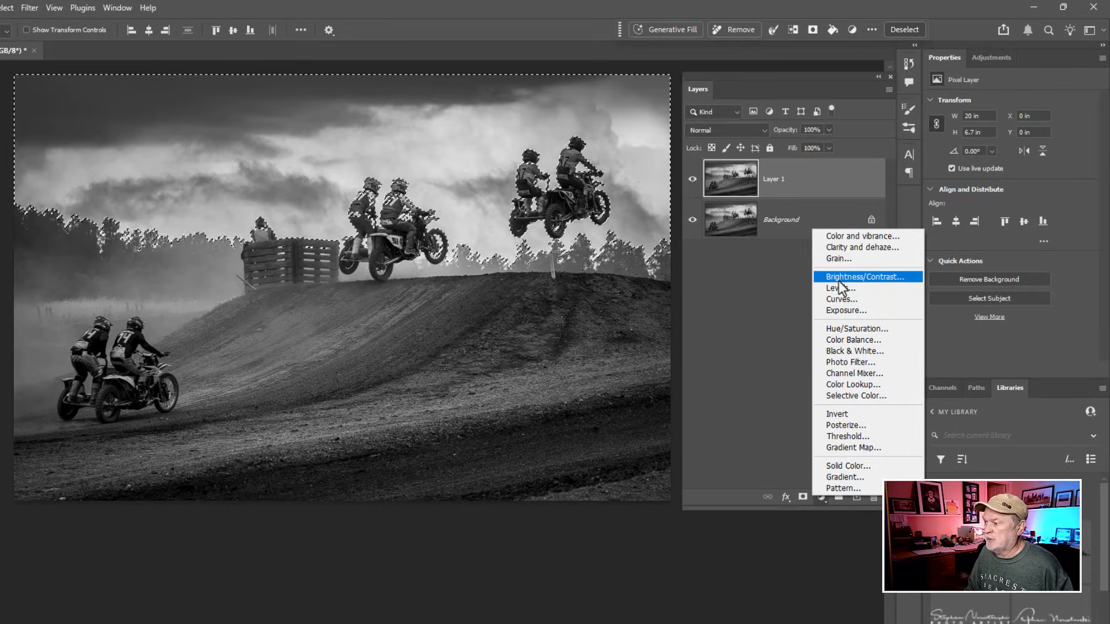
click(839, 280)
mouse_move(803, 184)
mouse_down()
mouse_move(807, 204)
mouse_move(805, 194)
mouse_up()
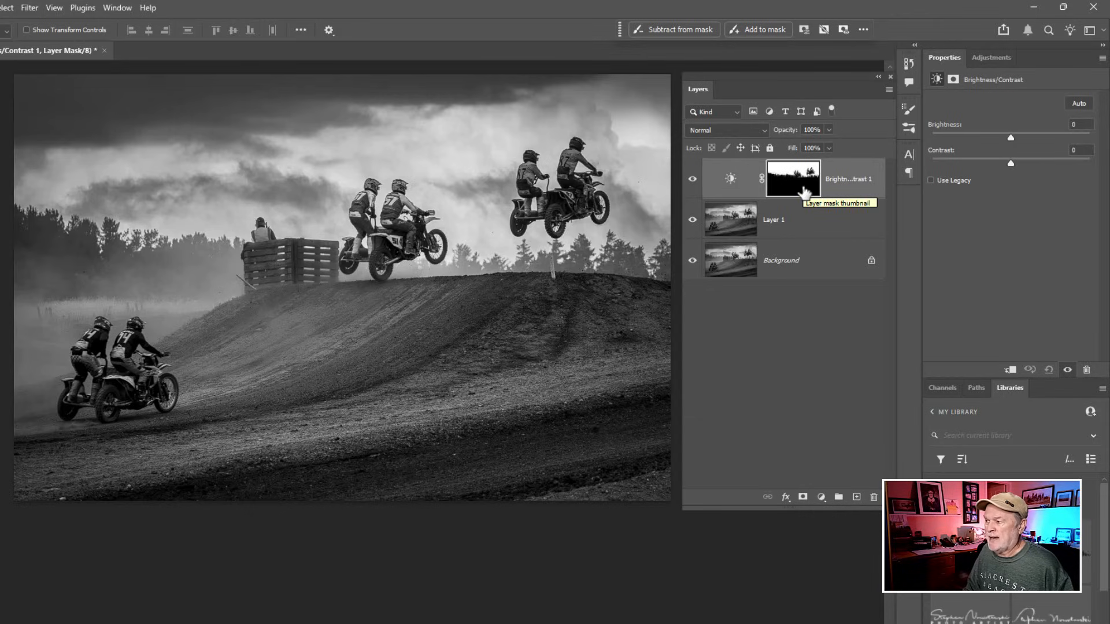
mouse_move(801, 189)
mouse_down()
mouse_move(808, 210)
mouse_move(805, 193)
mouse_up()
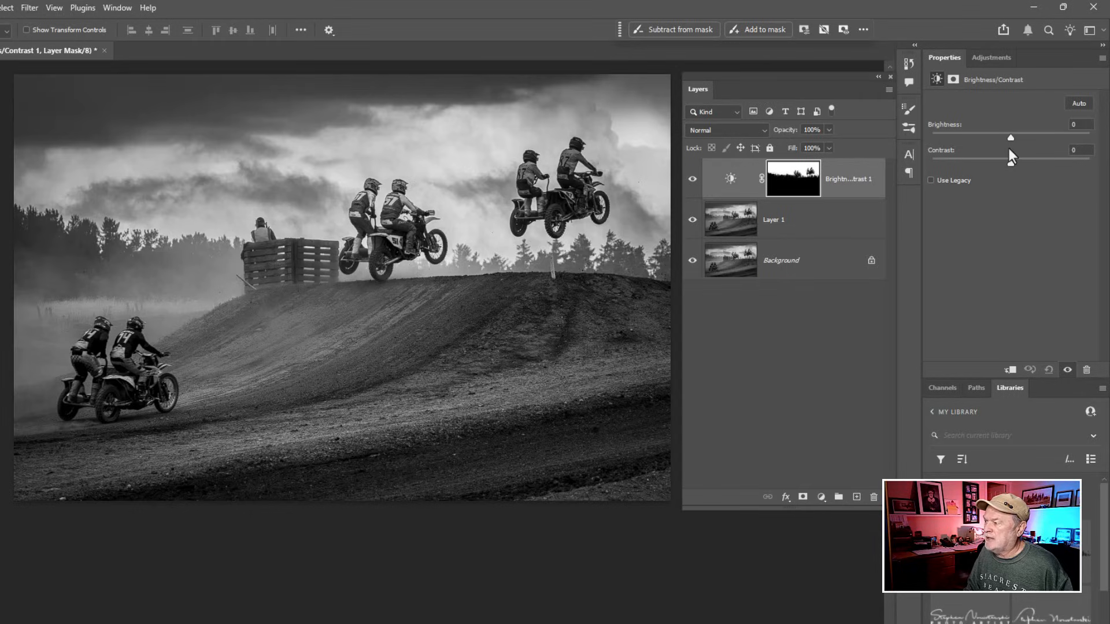
key(ctrl)
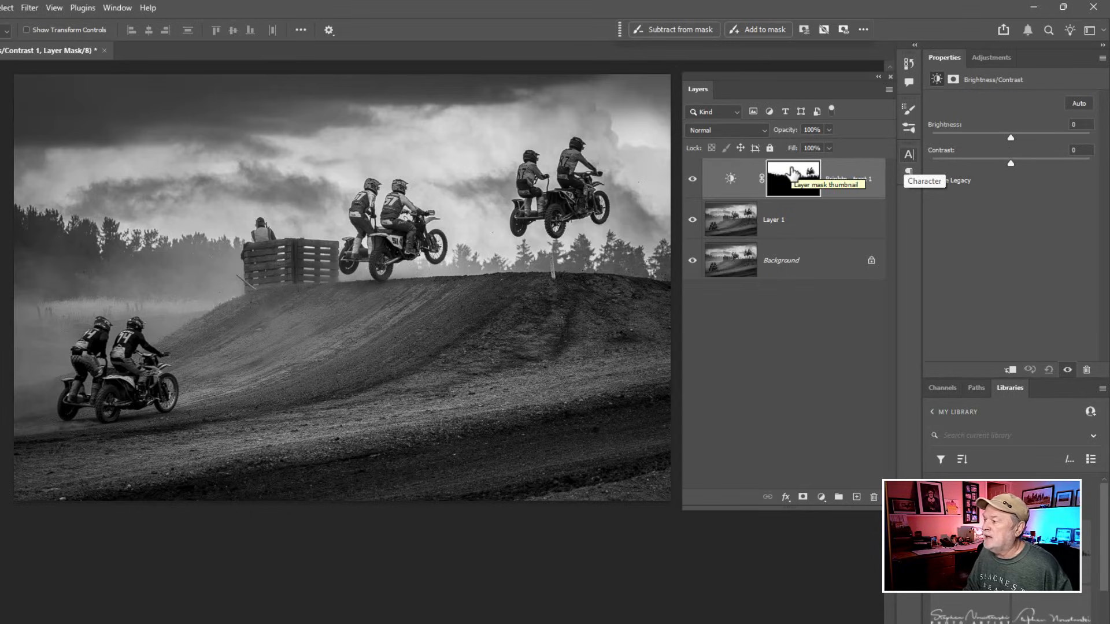
drag(1008, 139, 1088, 163)
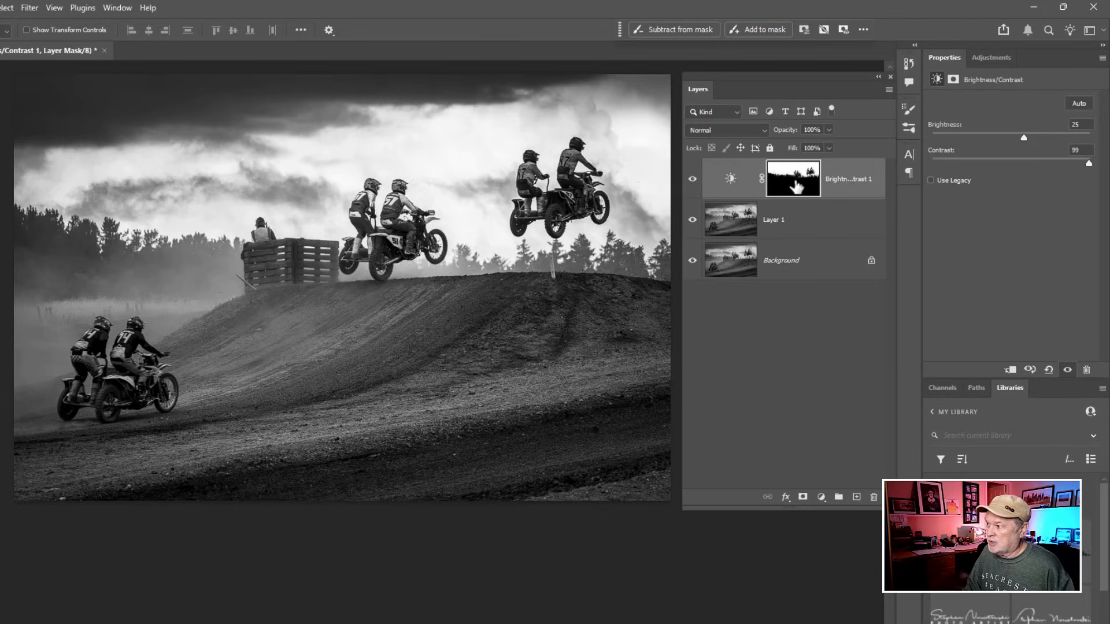
Step: Load the Brightness/Contrast mask as a selection and add a Clarity and dehaze adjustment layer masked to the sky
ctrl+click(797, 186)
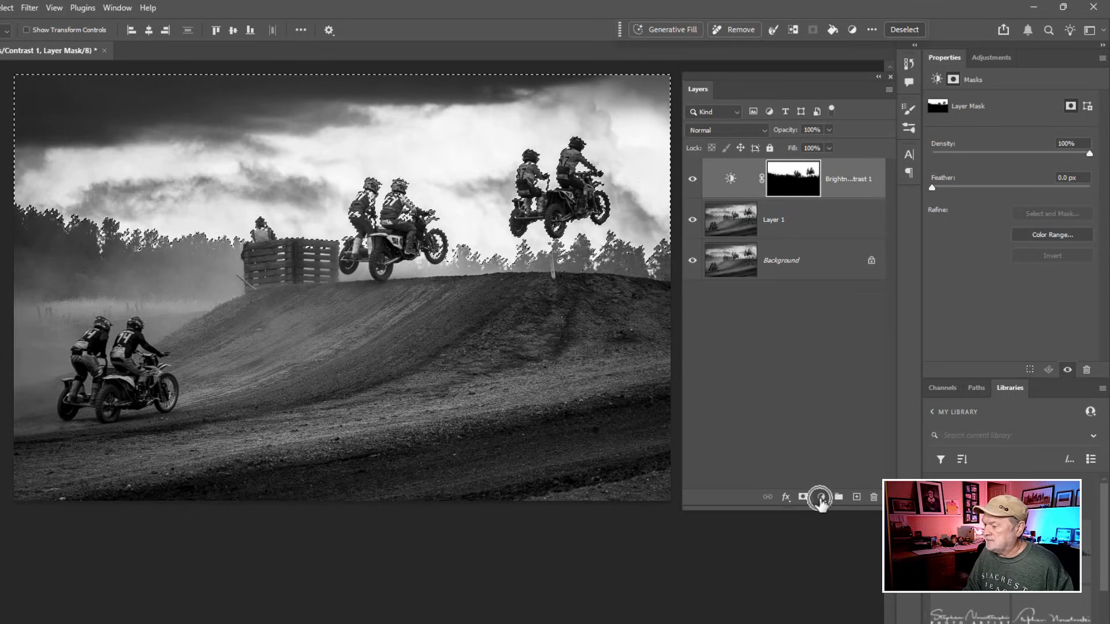
click(822, 497)
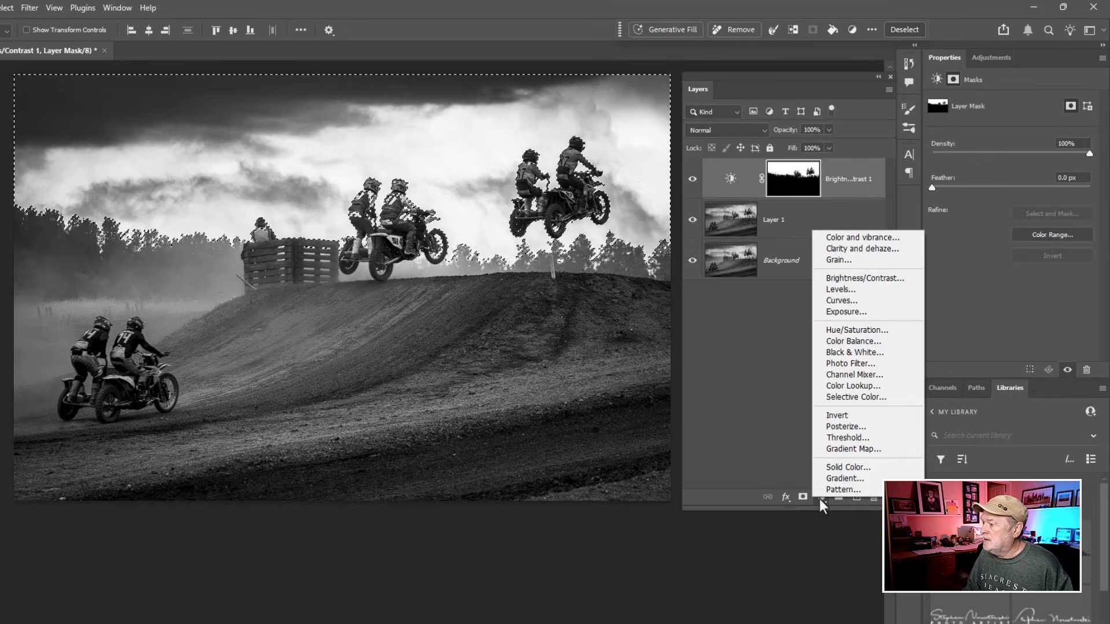
click(826, 253)
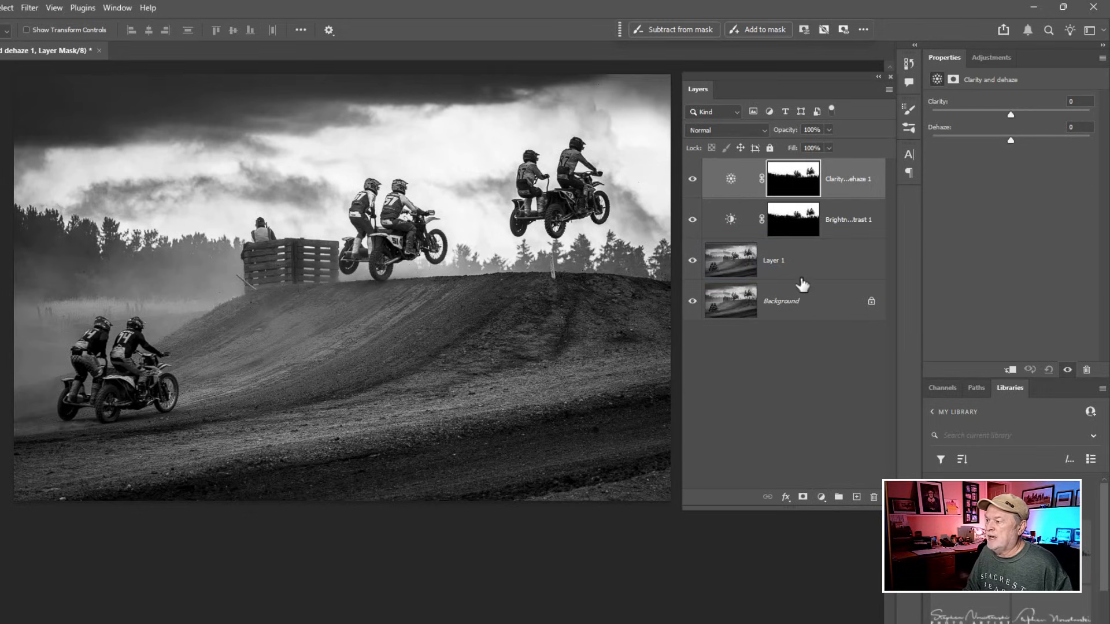
click(801, 188)
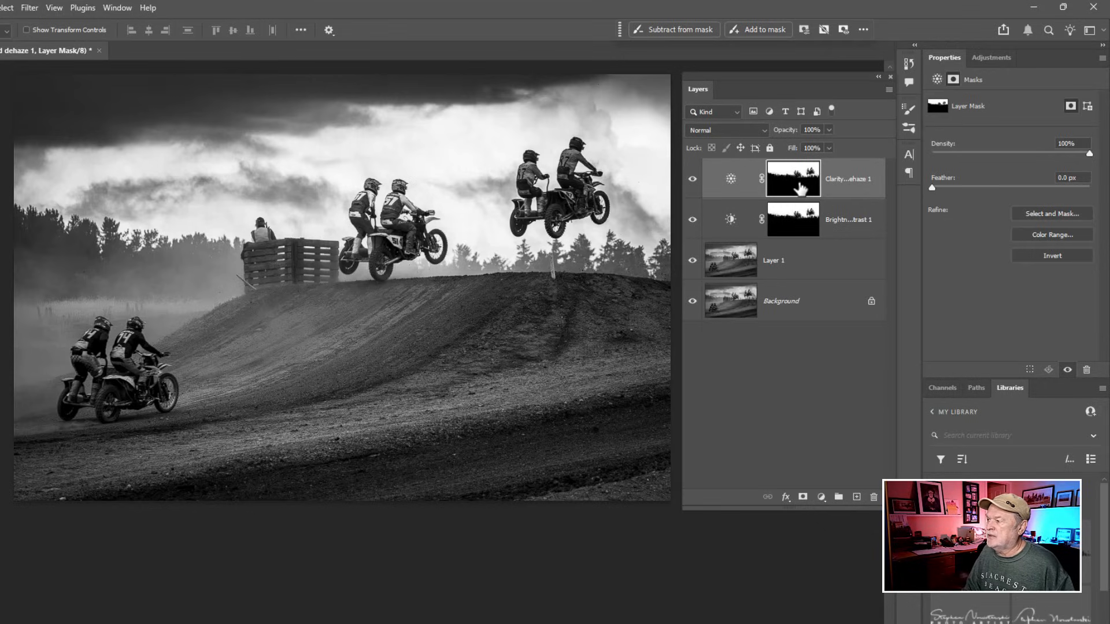
click(740, 184)
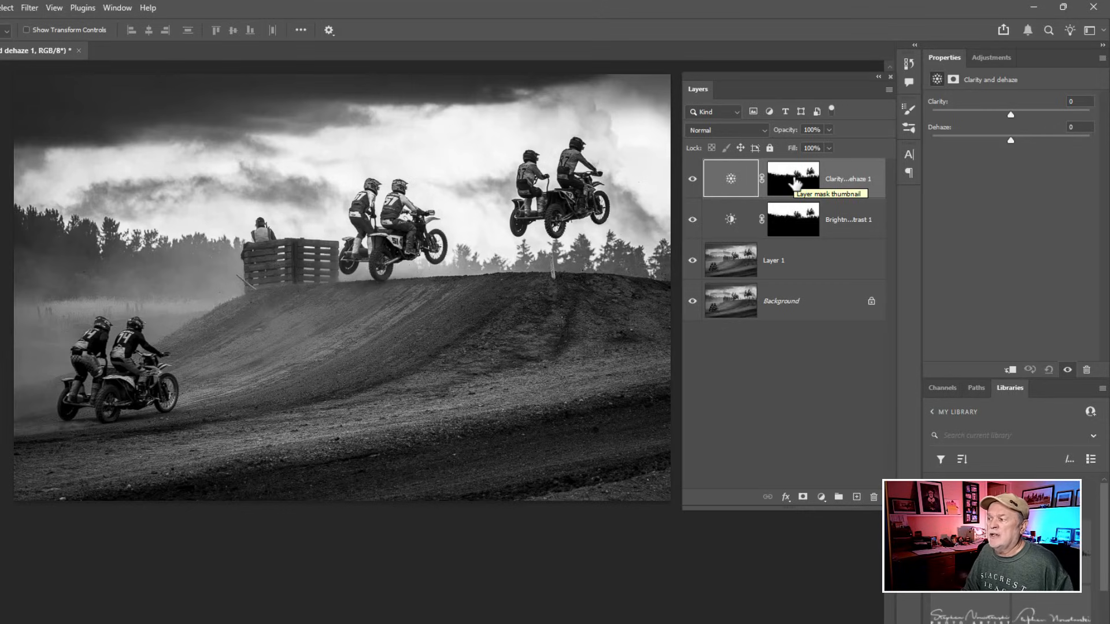
Step: Undo the addition of the Clarity and dehaze layer, keeping the Brightness/Contrast layer with its sky mask
key(ctrl+z)
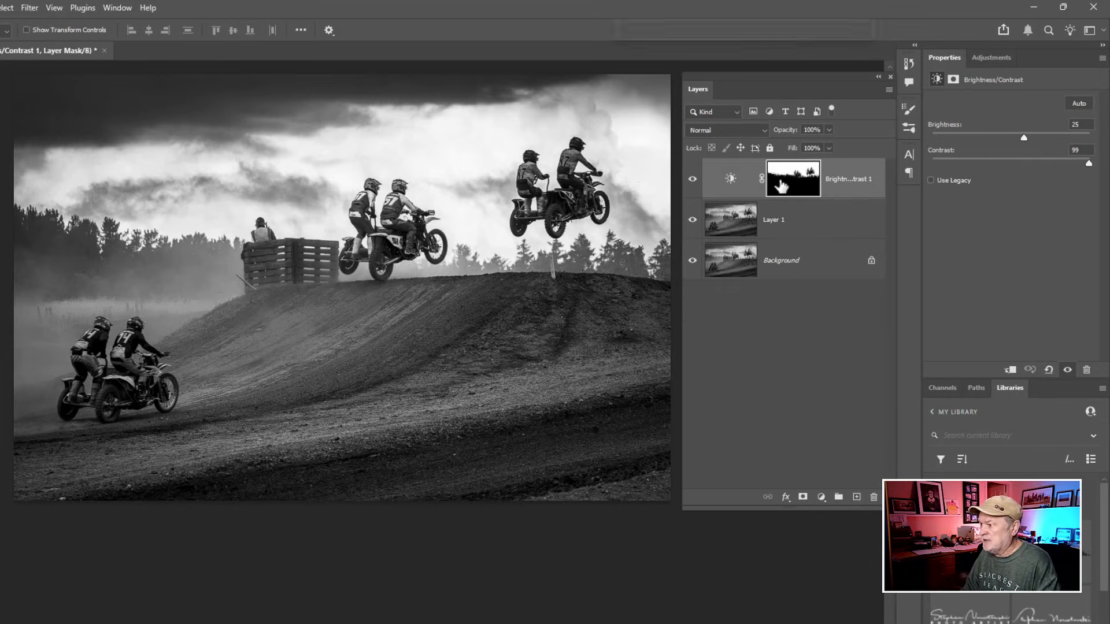
key(ctrl+z)
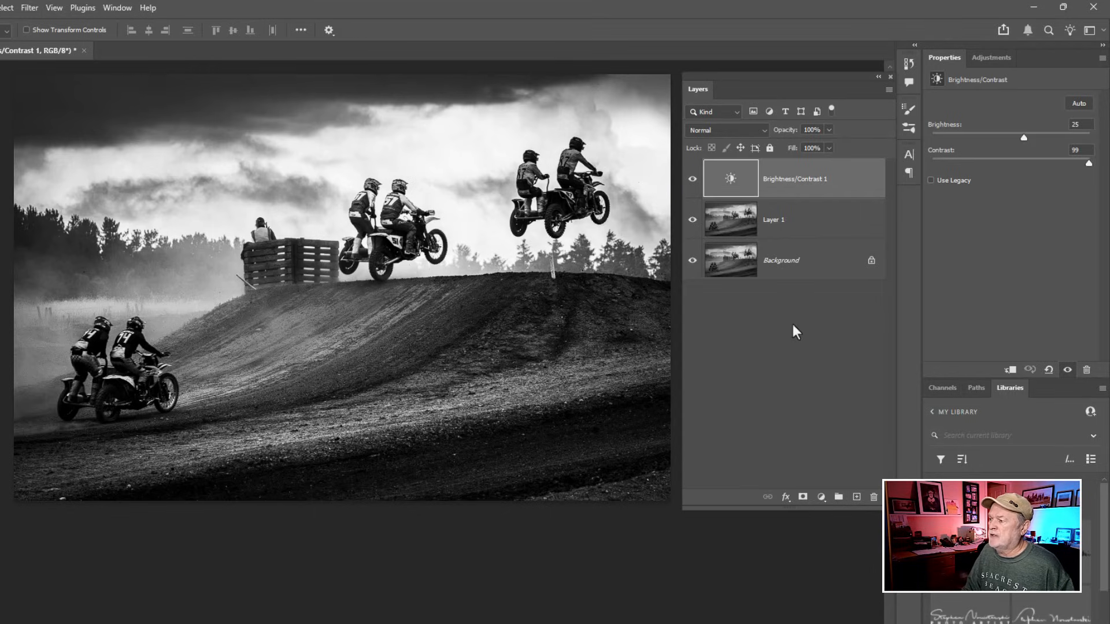
key(ctrl+shift+z)
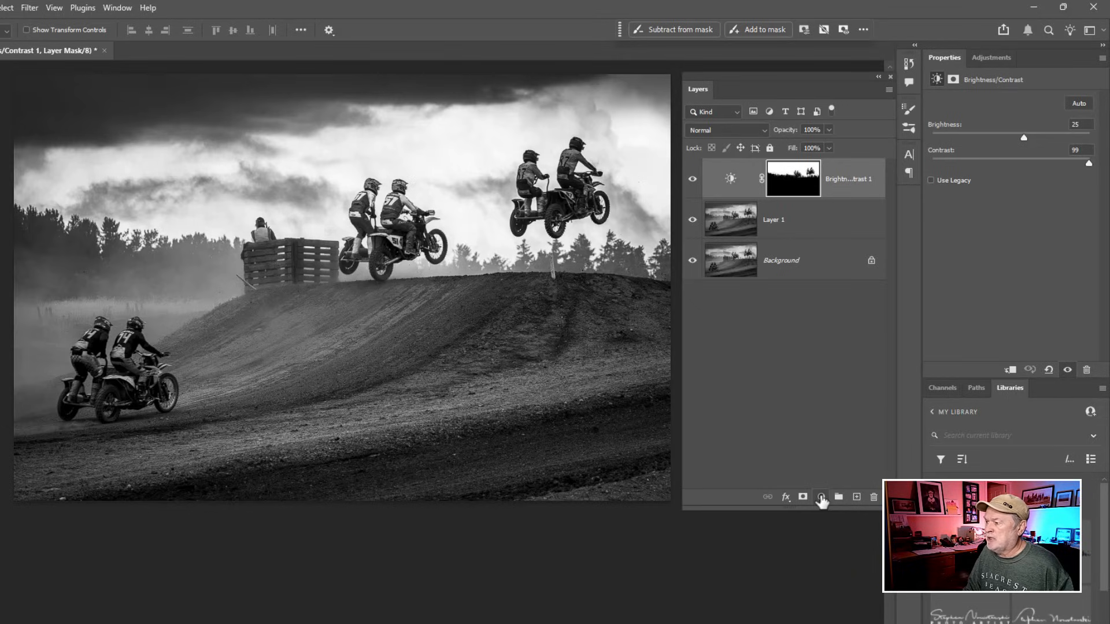
Step: Add a Clarity and dehaze adjustment layer and replace its mask with a copy of the Brightness/Contrast layer's sky mask
click(821, 498)
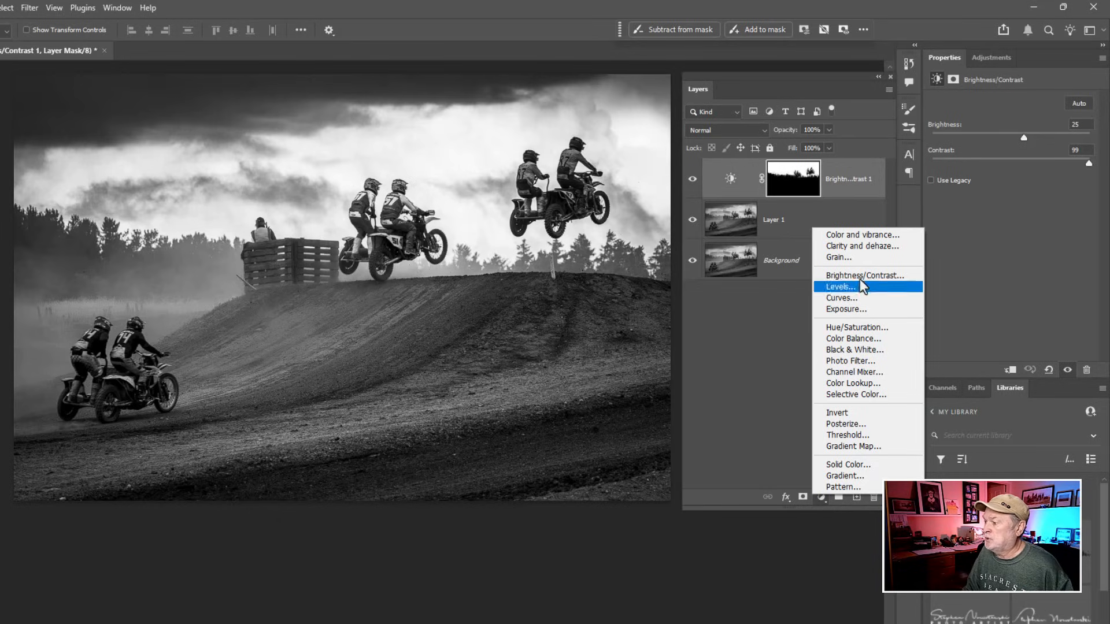
click(862, 247)
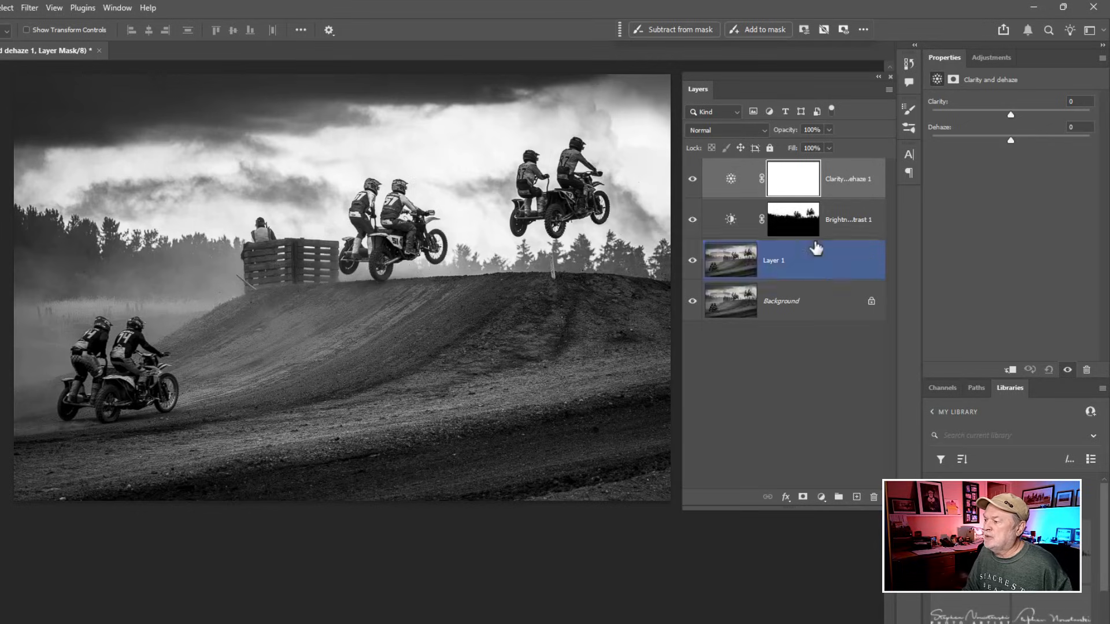
click(805, 222)
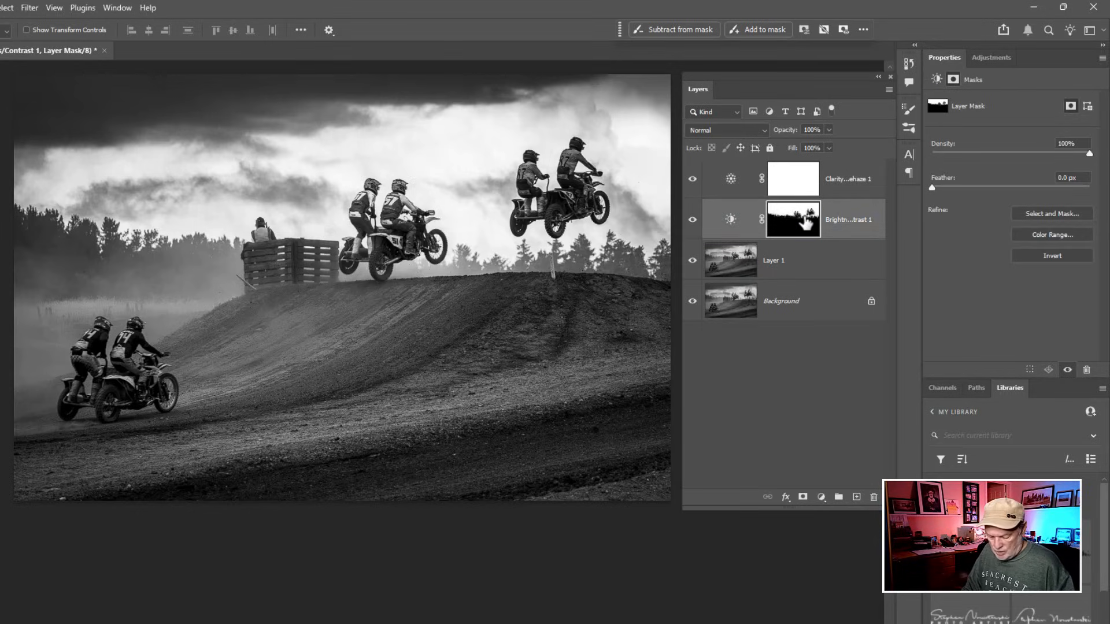
drag(806, 222, 800, 185)
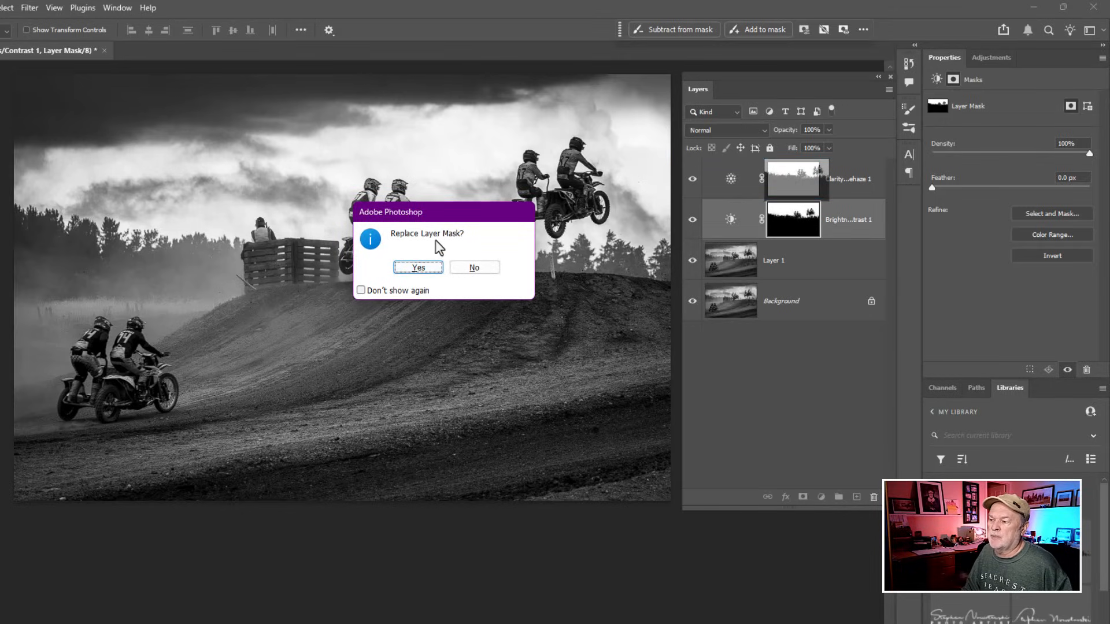
click(428, 268)
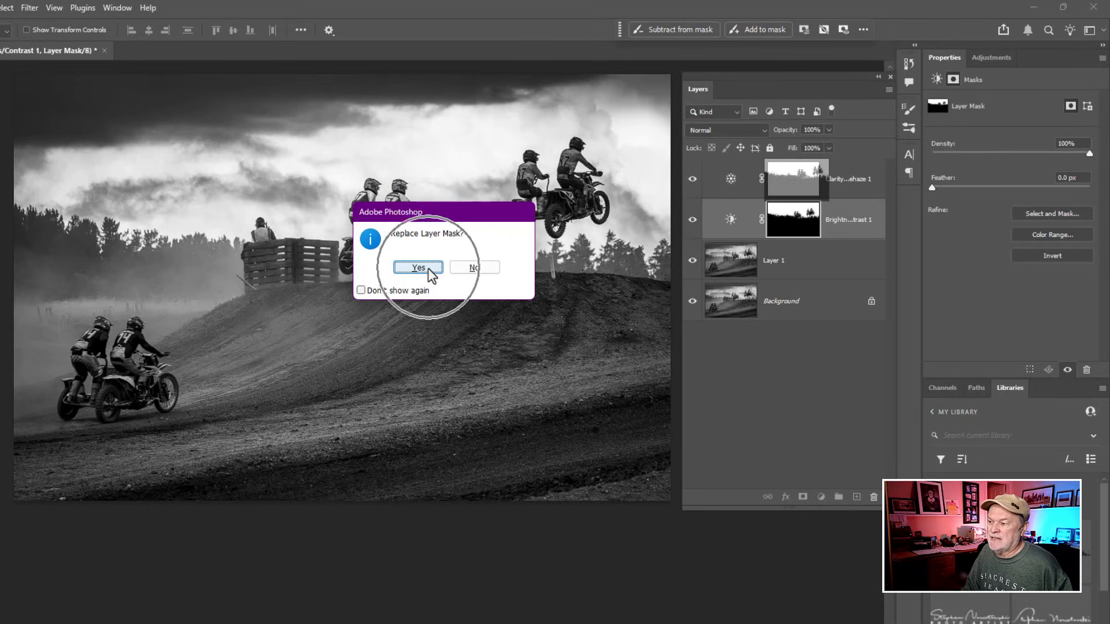
click(798, 456)
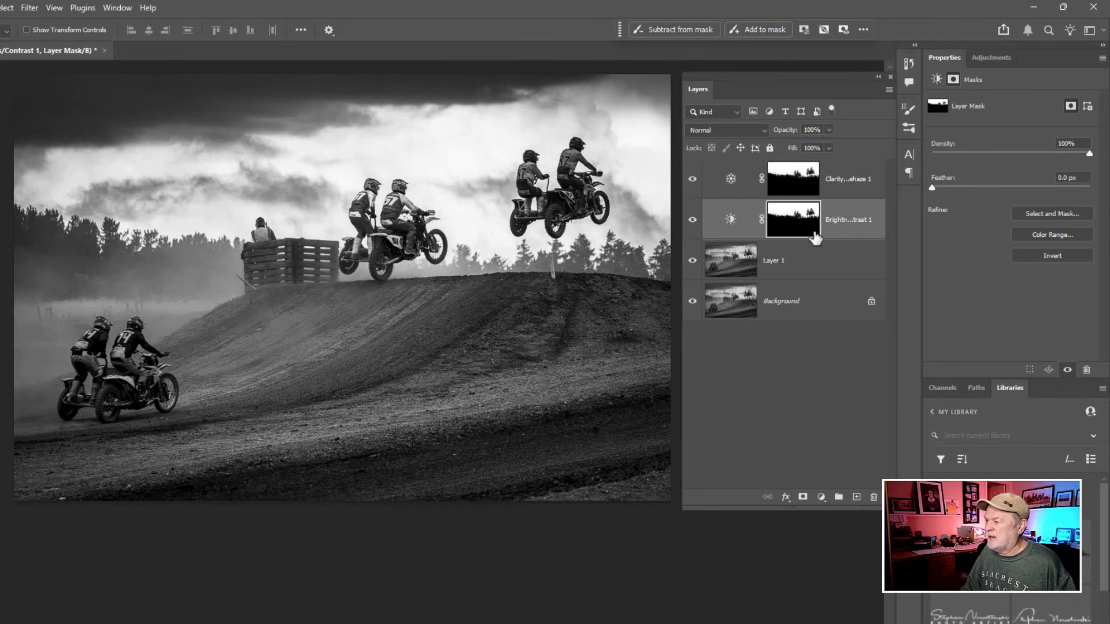
click(789, 270)
Step: Set the Clarity and dehaze layer's clarity to +100 and dehaze to +50
click(786, 173)
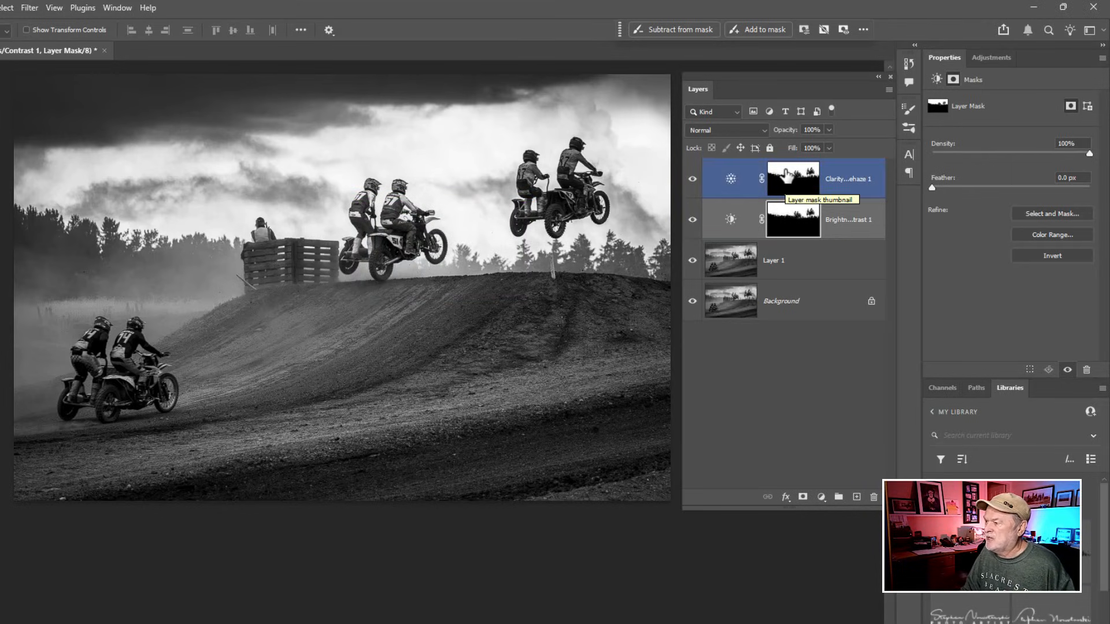
click(733, 180)
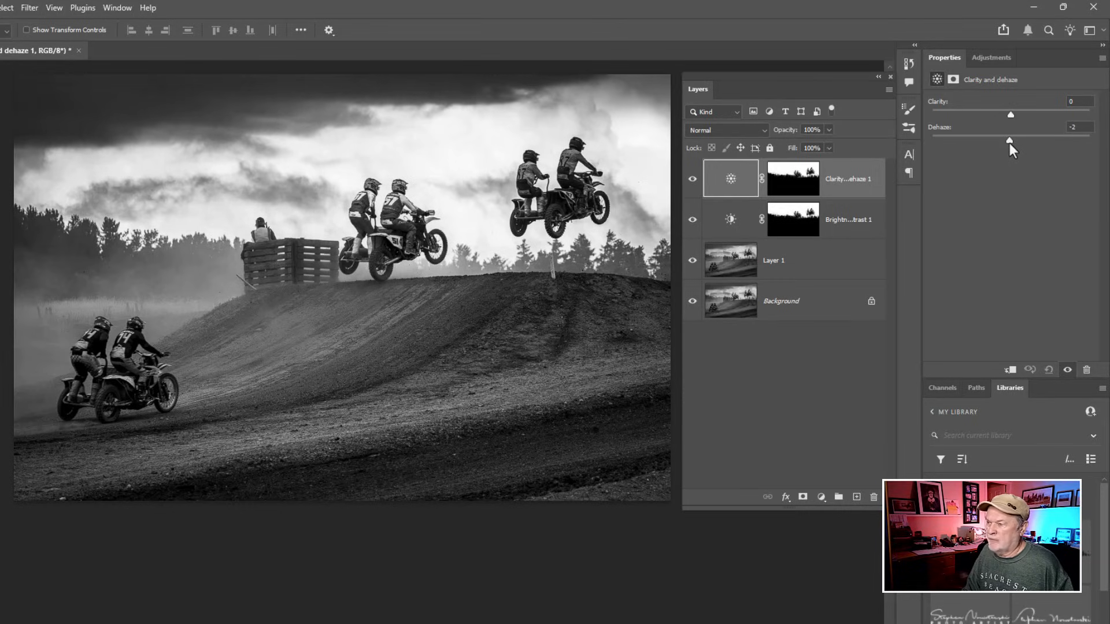
drag(1009, 143, 1107, 123)
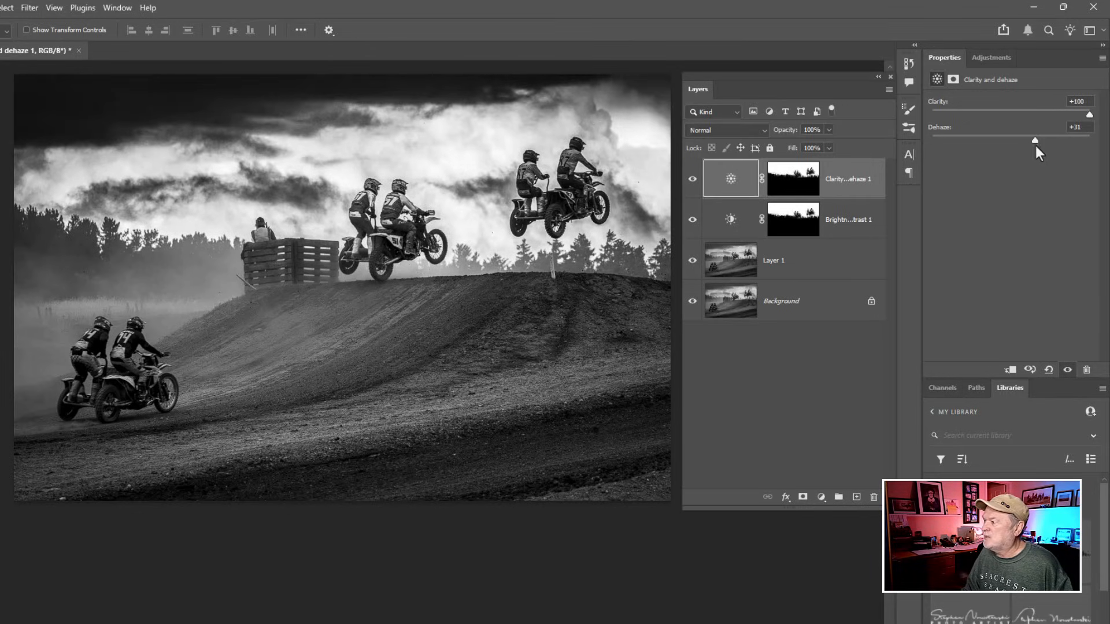
drag(1038, 141, 1050, 140)
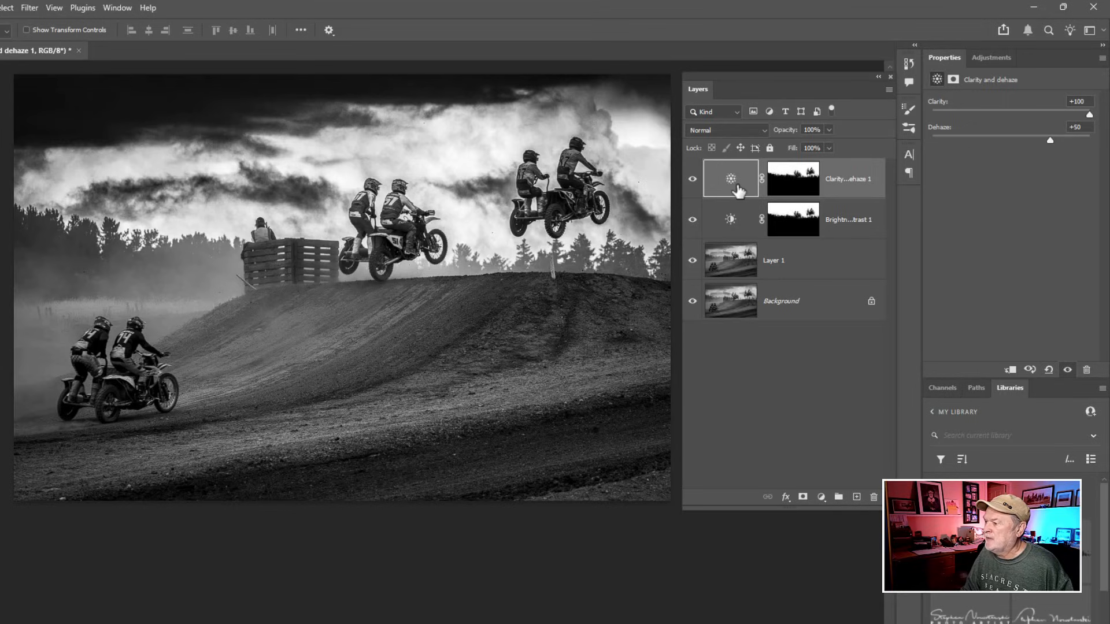
Step: Set the Brightness/Contrast layer's brightness to 9 and contrast to 100
click(732, 220)
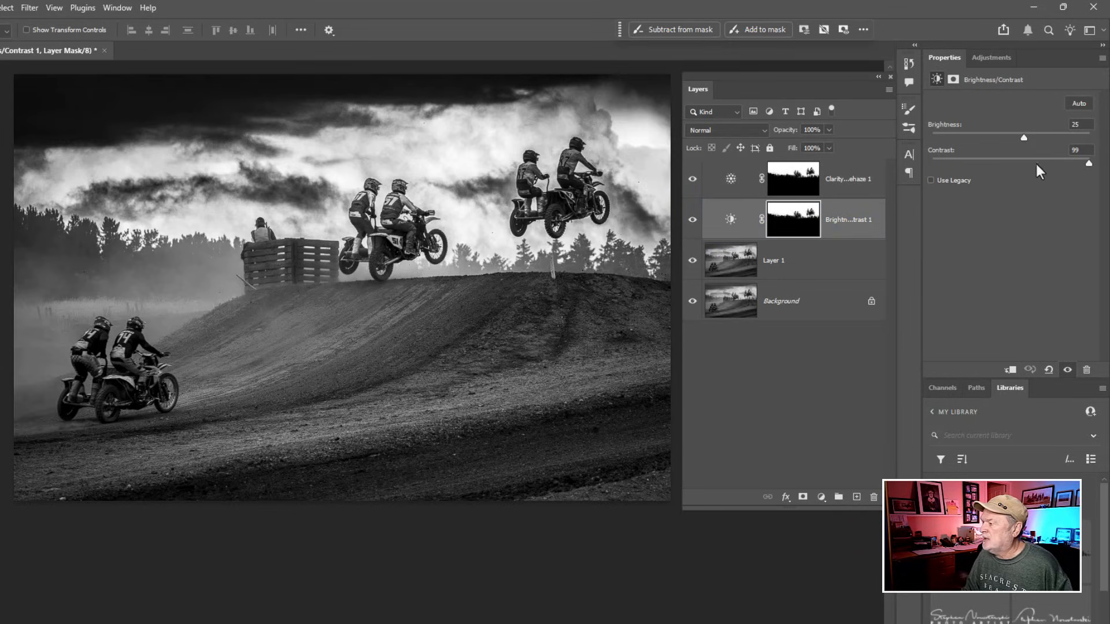
mouse_move(1024, 140)
mouse_down()
mouse_move(1005, 142)
mouse_move(1025, 144)
mouse_move(1014, 143)
mouse_up()
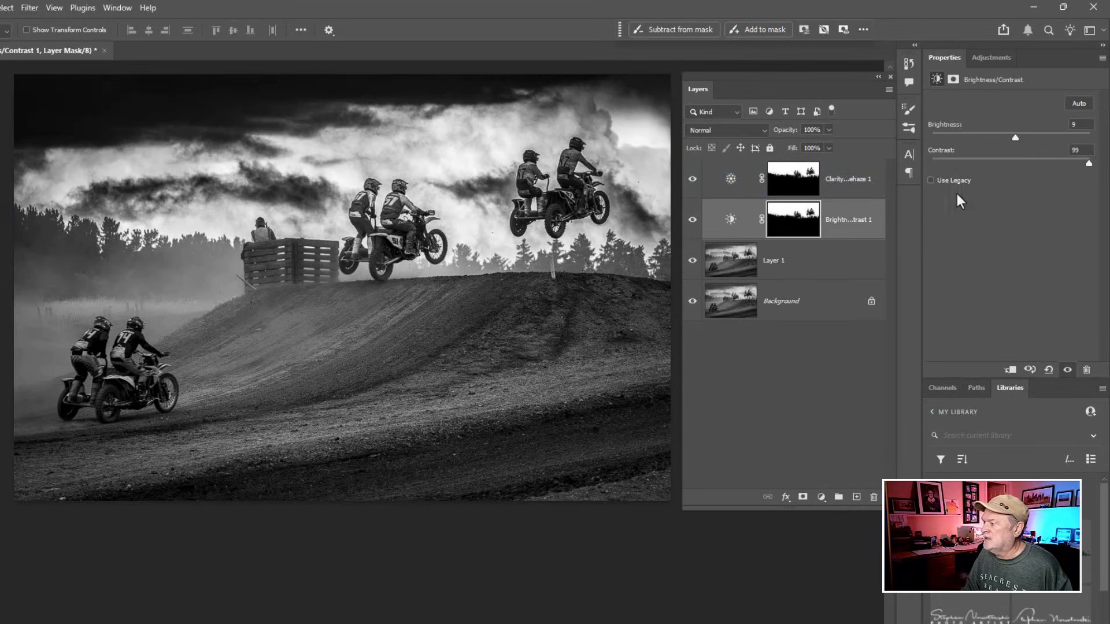
click(730, 196)
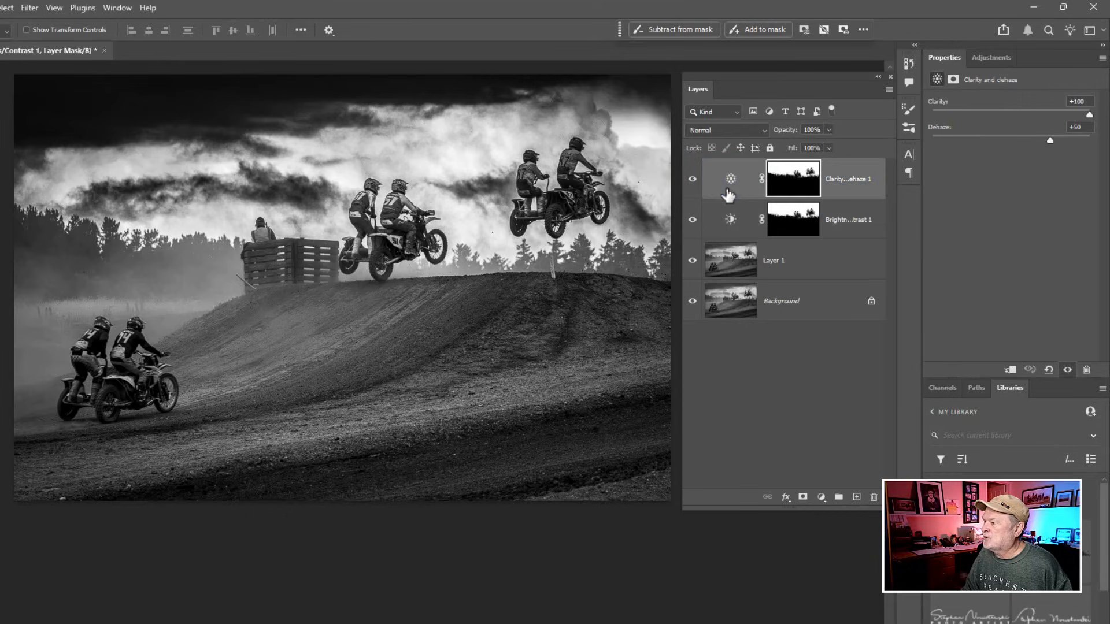
click(732, 227)
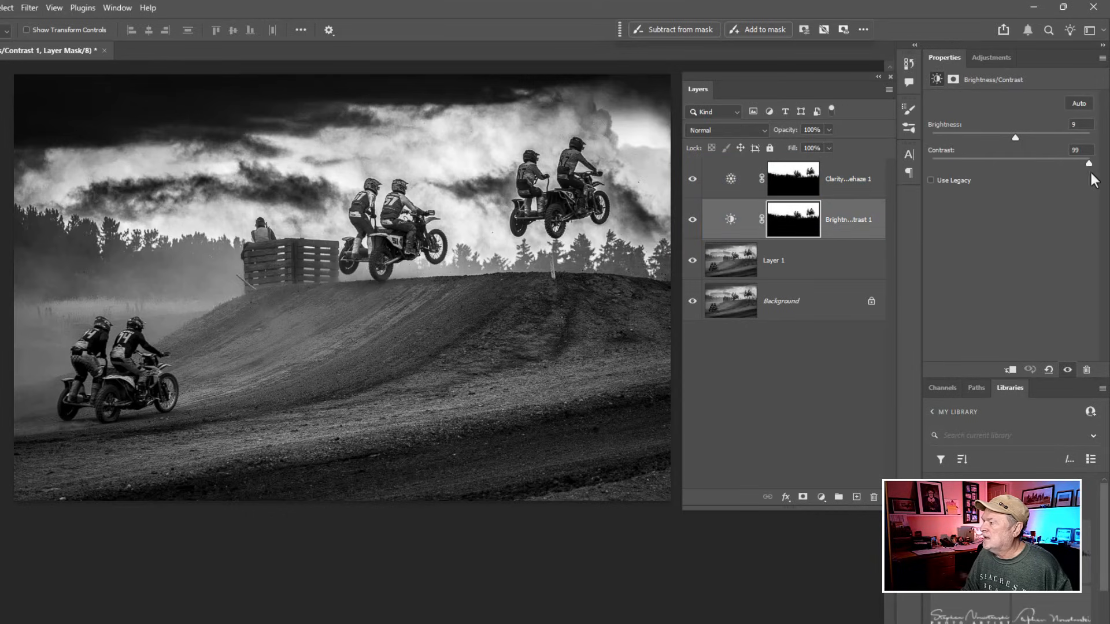
mouse_move(1088, 163)
mouse_down()
mouse_move(1043, 168)
mouse_move(1092, 162)
mouse_up()
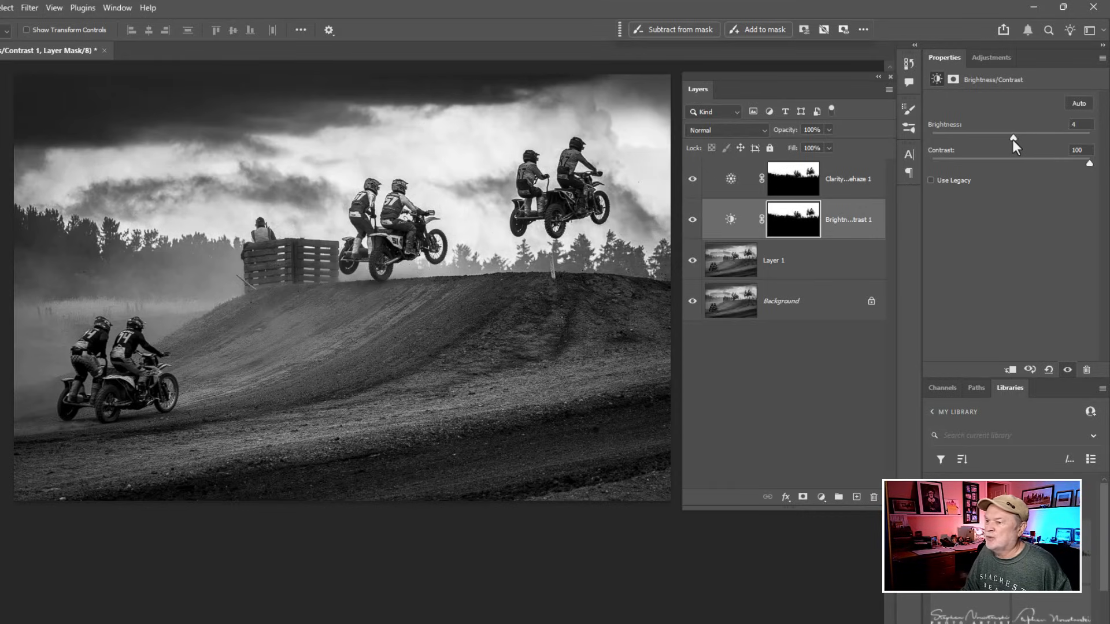
Step: Lower the Brightness/Contrast layer's brightness to -1
mouse_move(1012, 140)
mouse_down()
mouse_move(996, 143)
mouse_move(1025, 144)
mouse_move(1011, 146)
mouse_up()
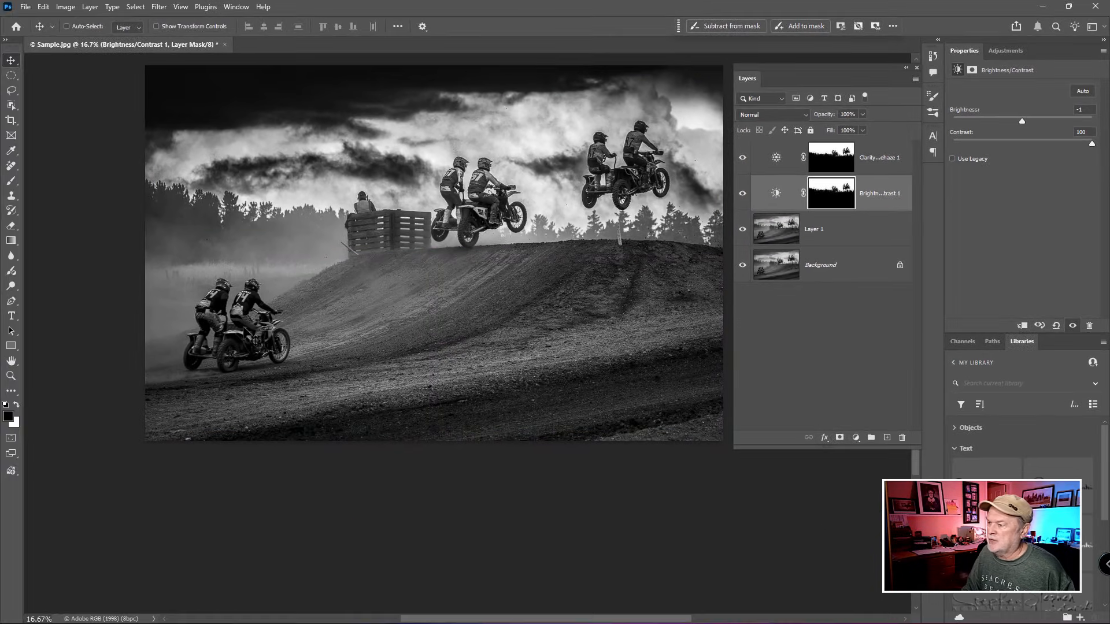
Step: On Layer 1, select all three sidecar motorcycles with their riders using the Object Selection Tool
click(777, 226)
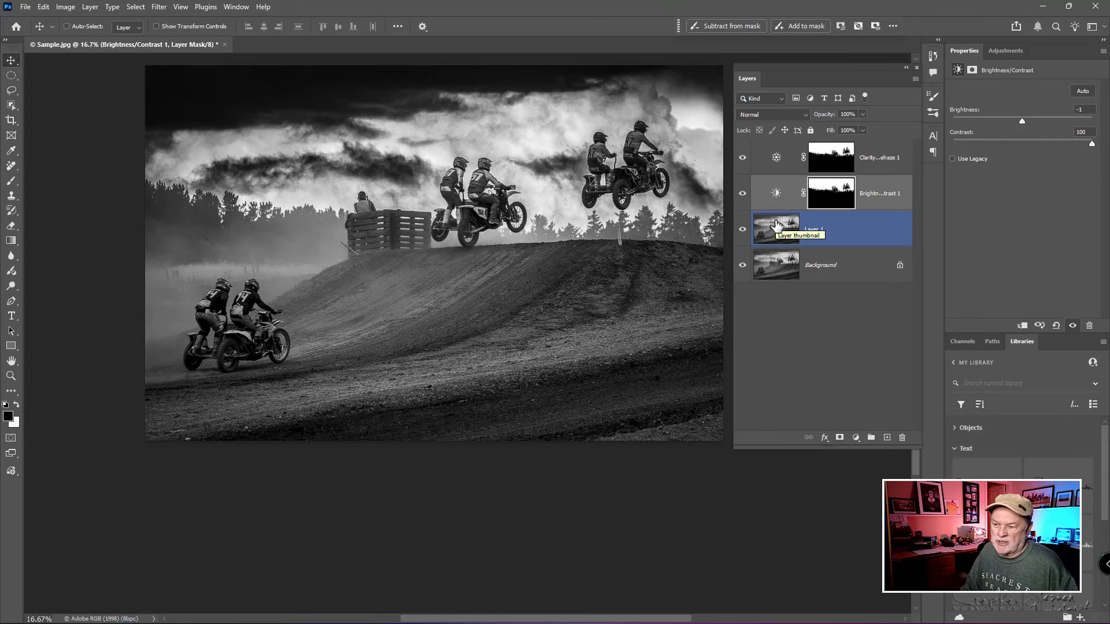
click(777, 225)
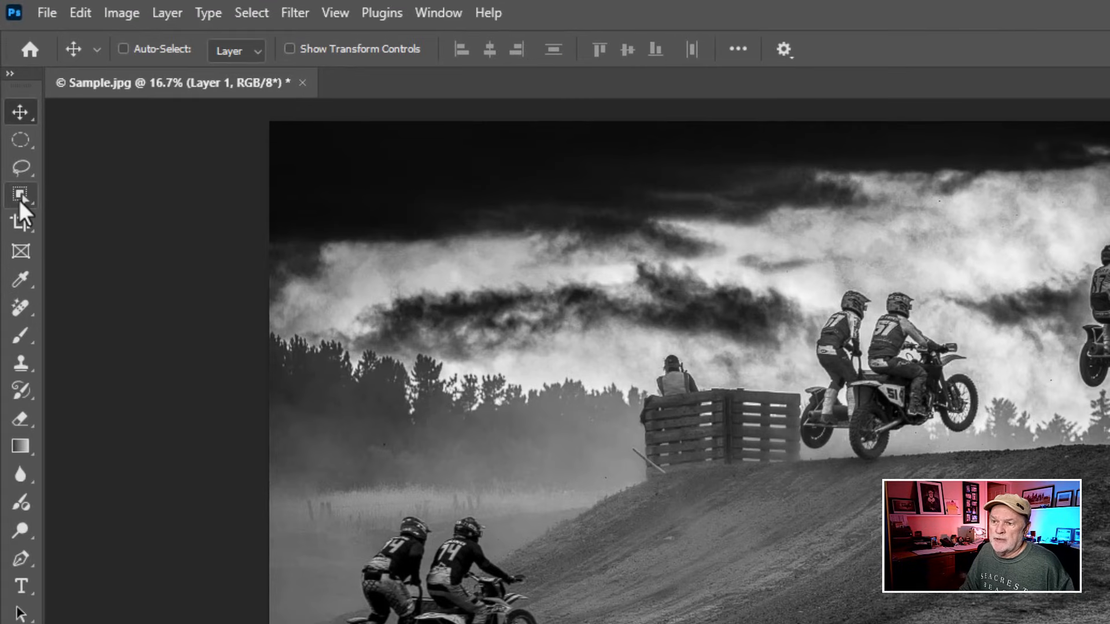
click(10, 106)
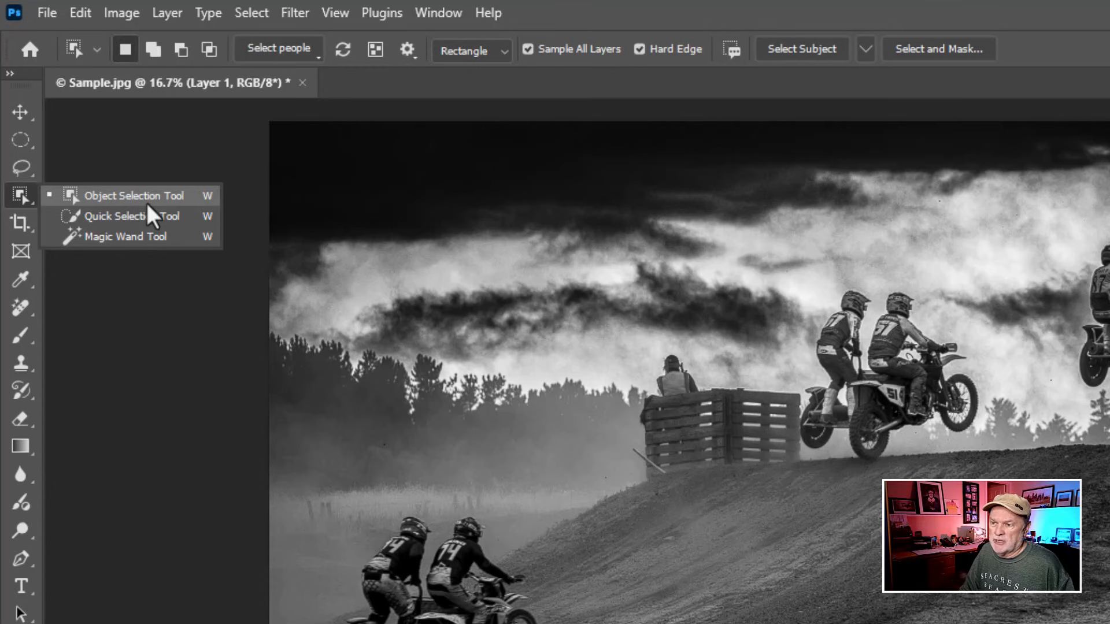
click(146, 201)
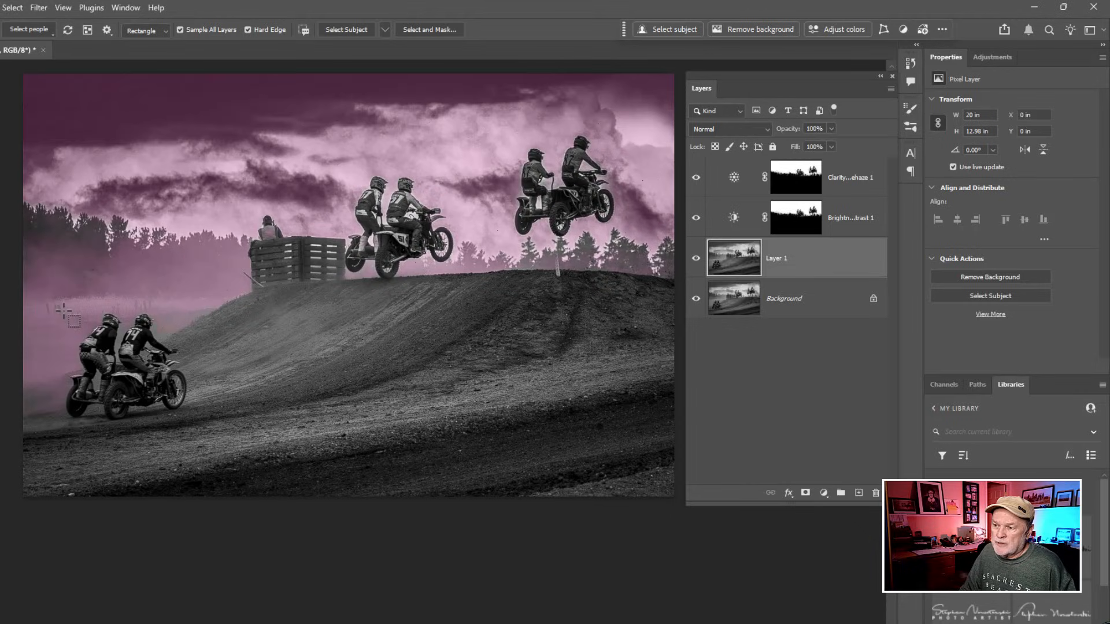
drag(64, 312, 193, 421)
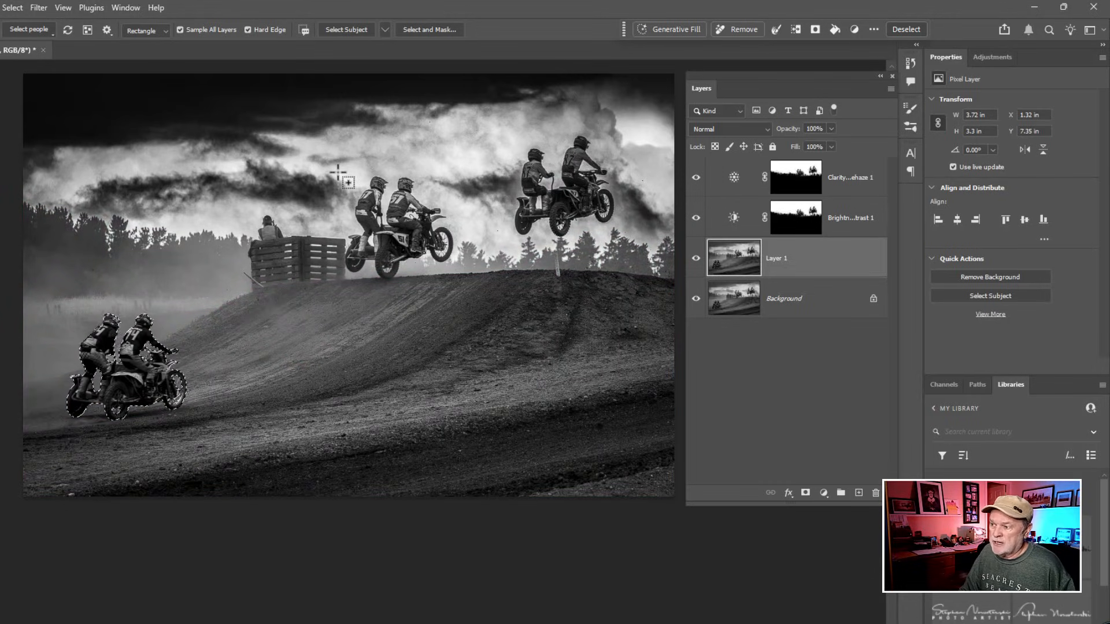
drag(338, 169, 459, 282)
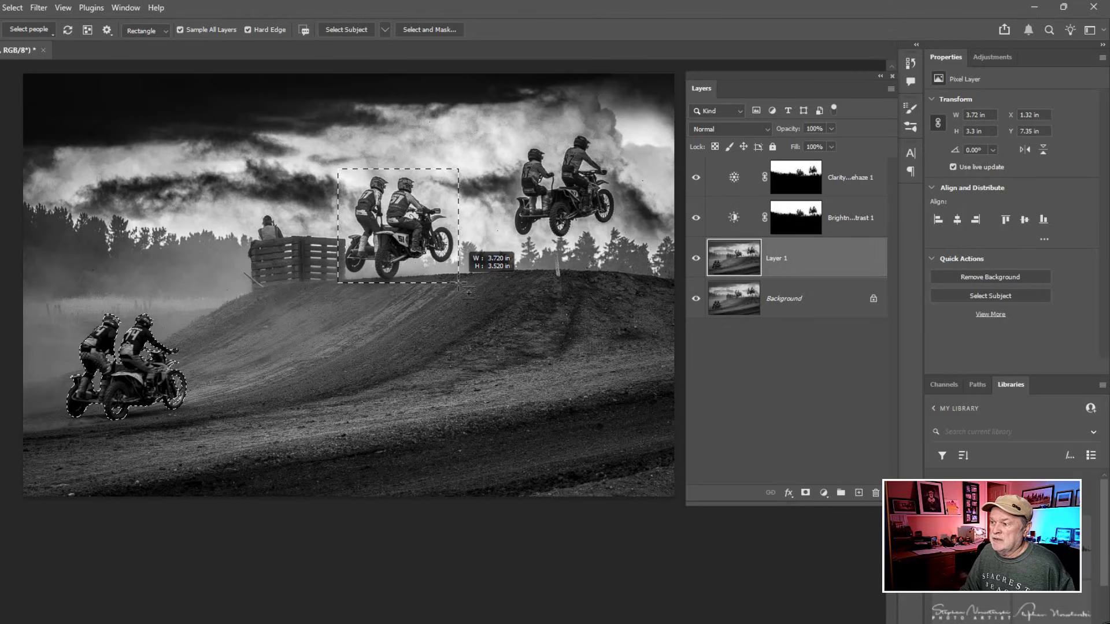
drag(460, 283, 460, 283)
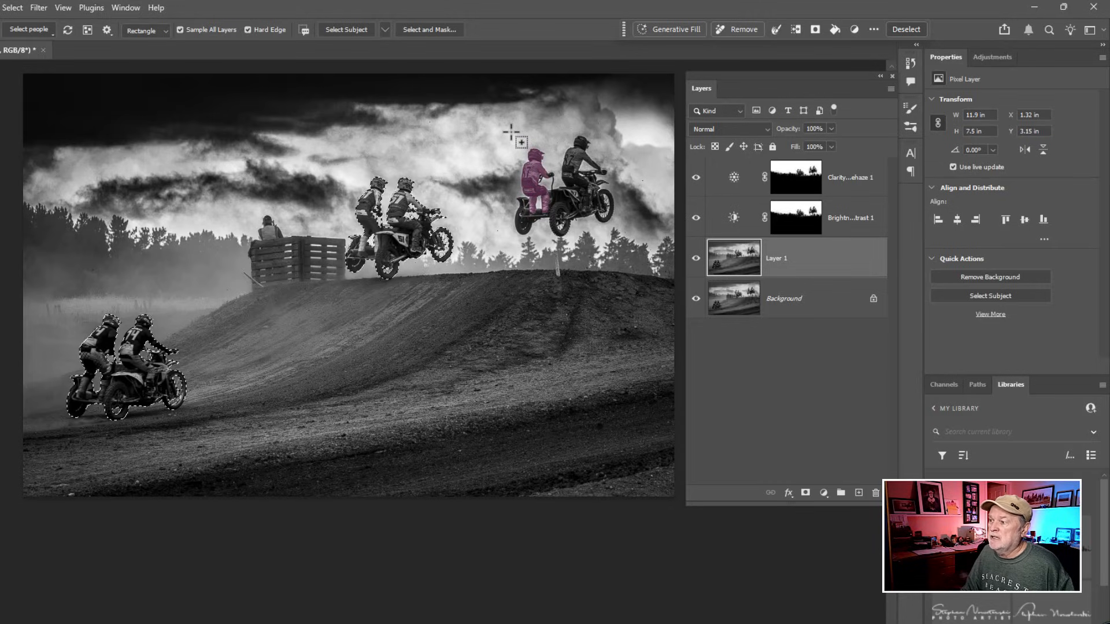
drag(512, 133, 623, 246)
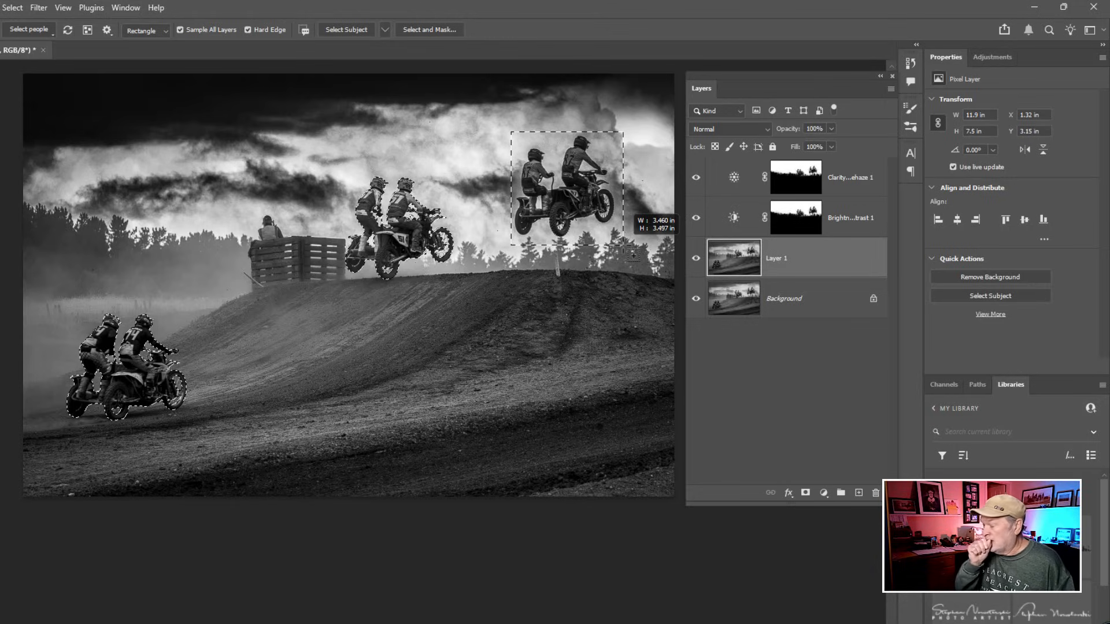
drag(623, 246, 623, 246)
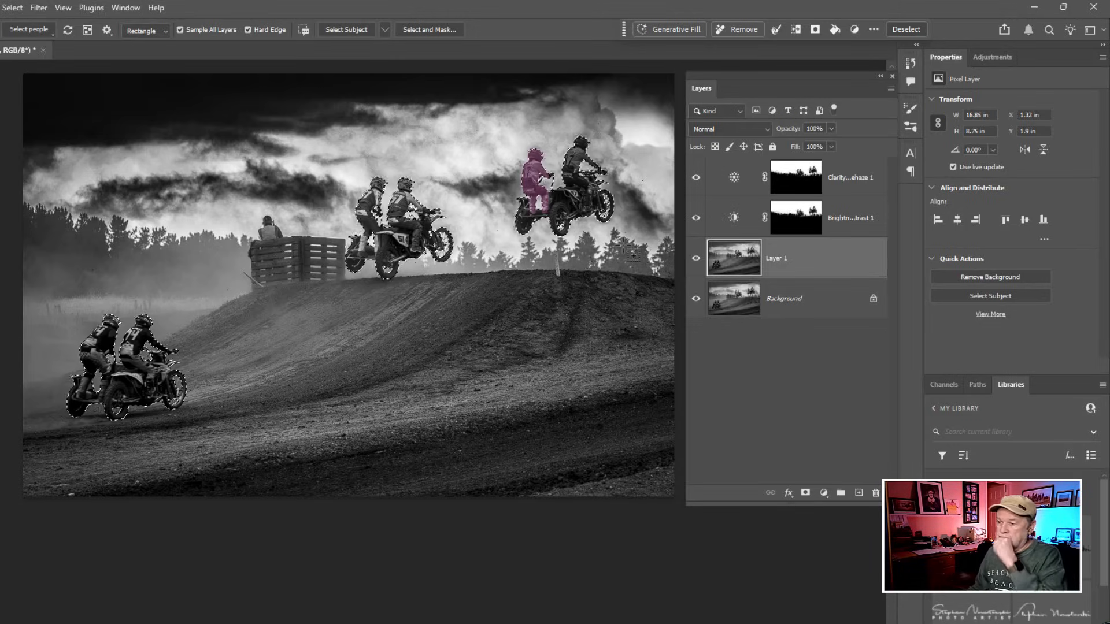
Step: Add a Clarity and dehaze adjustment layer above Layer 1, masked to the selected motorcycles and riders
click(824, 493)
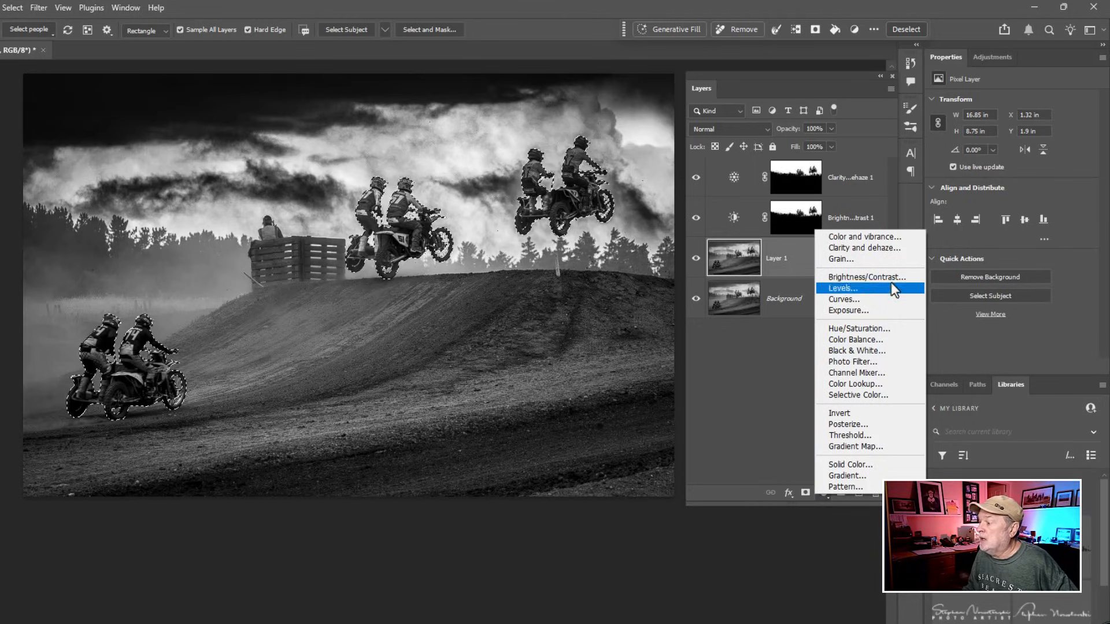
click(891, 250)
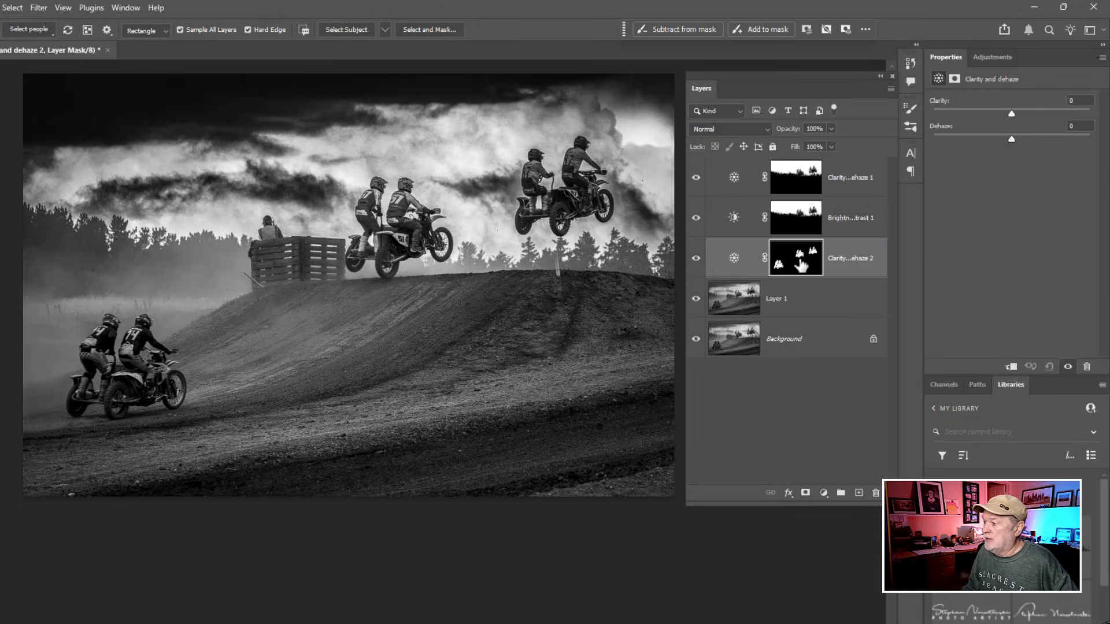
click(801, 264)
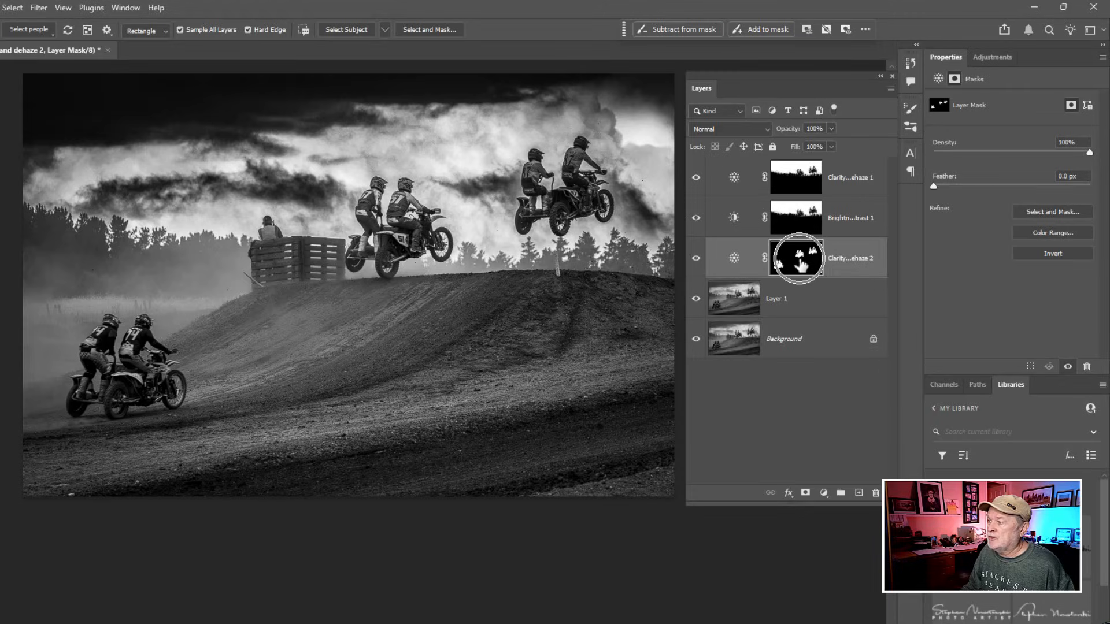
Step: Set the clarity to +90 and the dehaze to -20 on the riders' Clarity and dehaze layer
click(732, 263)
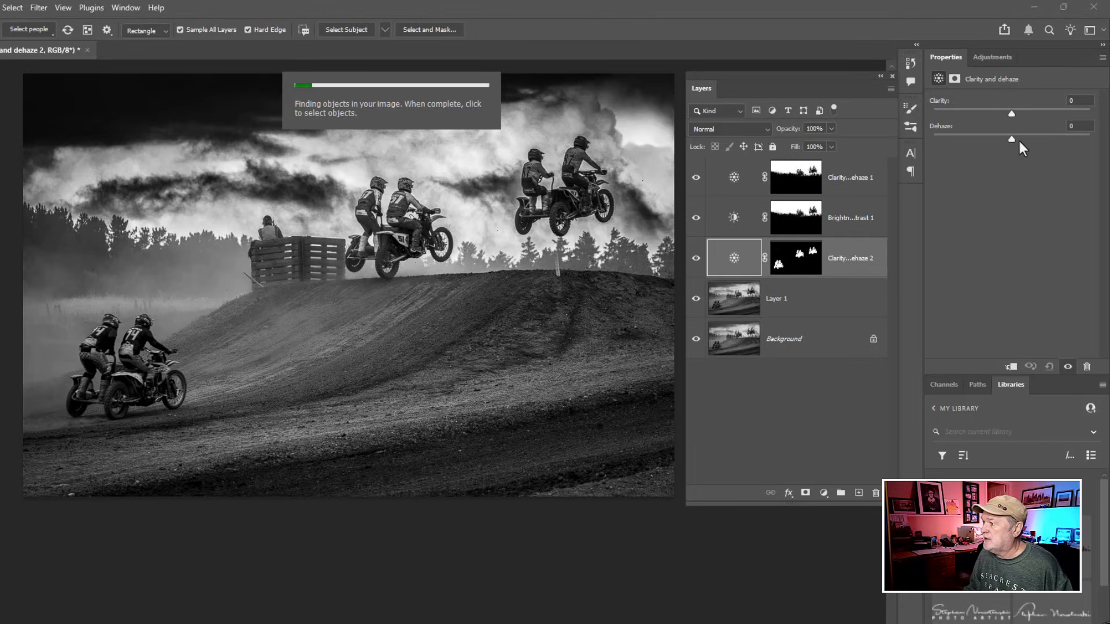
mouse_move(1011, 138)
mouse_down()
mouse_move(930, 140)
mouse_move(1105, 143)
mouse_move(936, 145)
mouse_move(1041, 144)
mouse_move(1011, 143)
mouse_move(1032, 144)
mouse_move(1018, 153)
mouse_up()
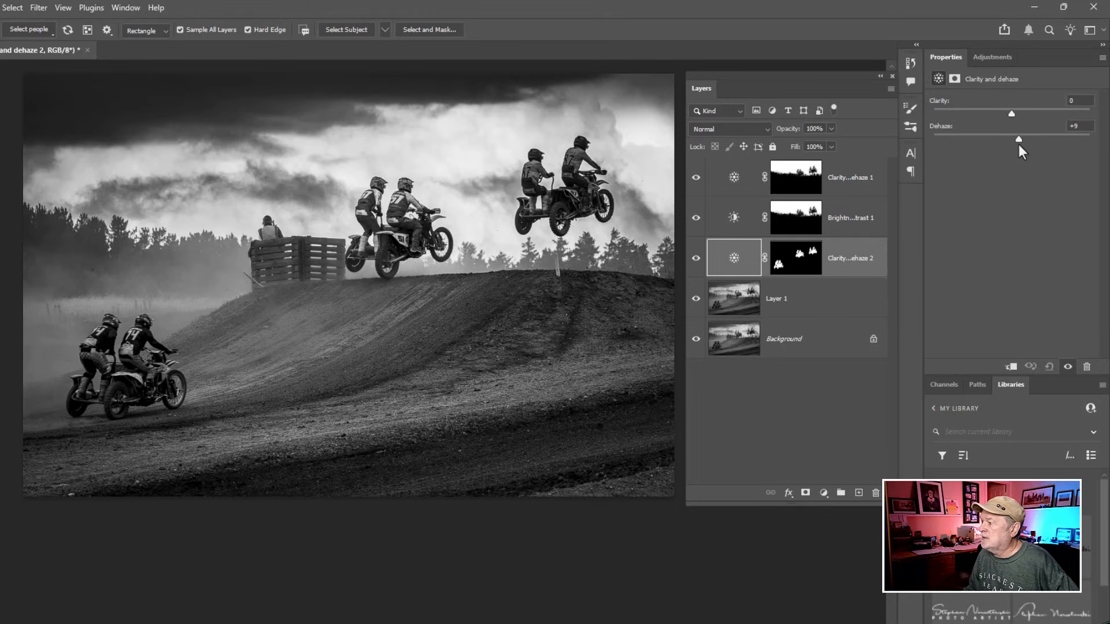
mouse_move(1016, 147)
mouse_down()
mouse_move(984, 148)
mouse_move(1000, 148)
mouse_up()
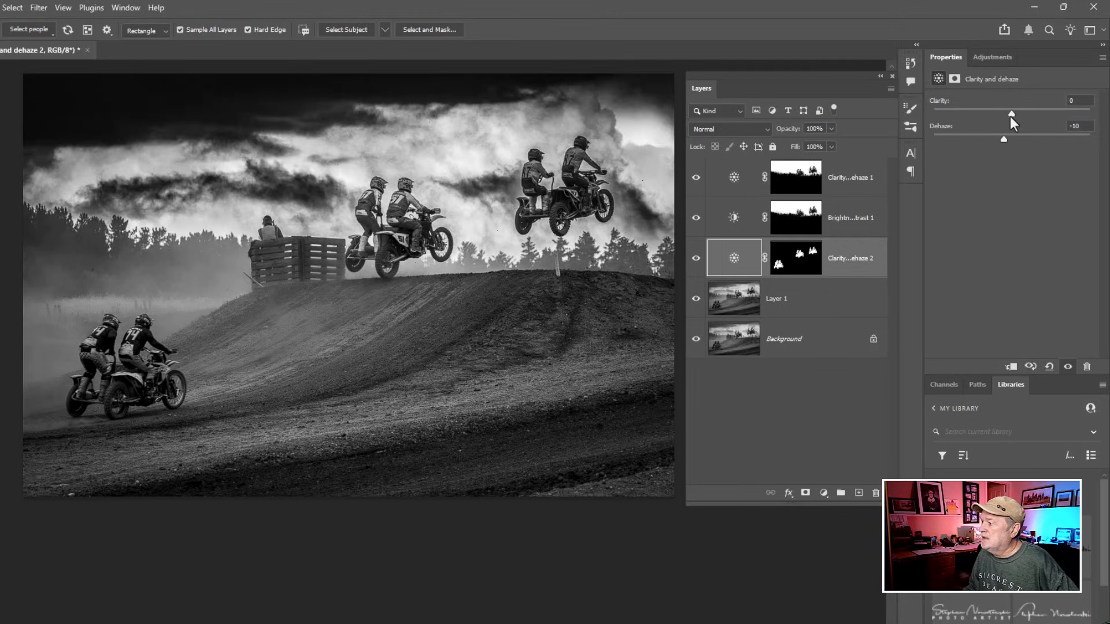
click(1011, 116)
drag(1011, 116, 1057, 117)
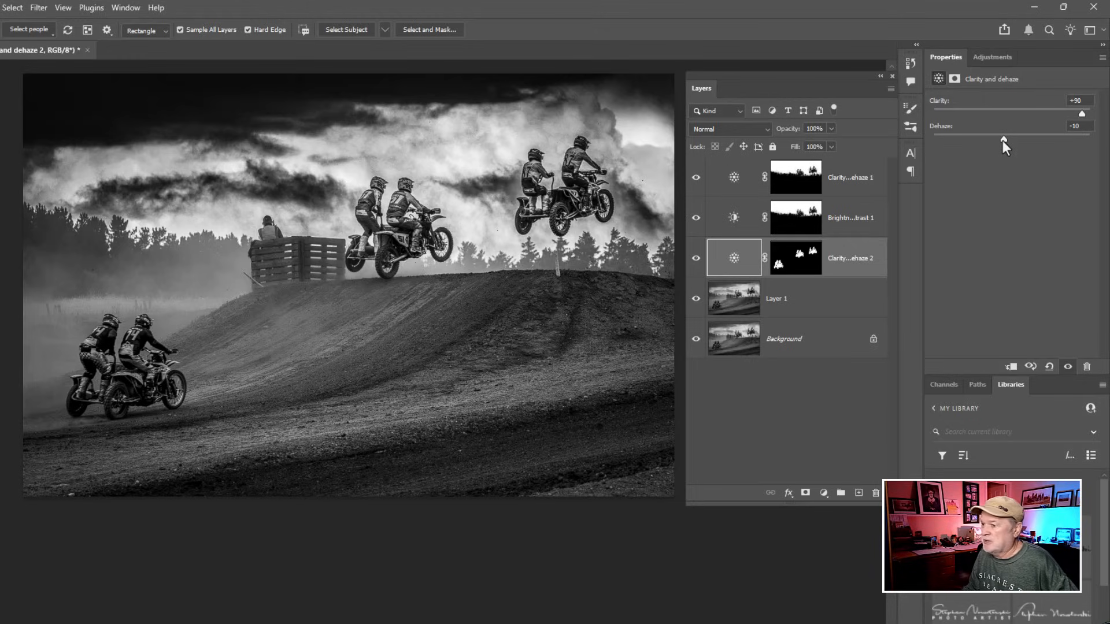
mouse_move(1002, 140)
mouse_down()
mouse_move(984, 143)
mouse_move(996, 144)
mouse_up()
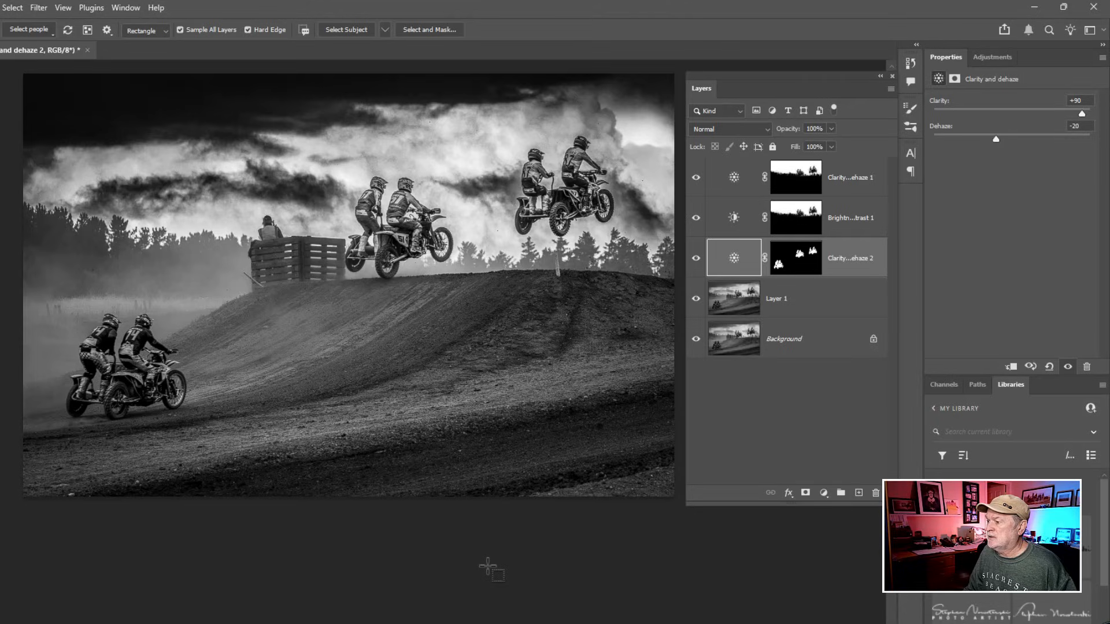
Step: Load the Brightness/Contrast layer's sky mask as a selection and add a Clarity and dehaze adjustment layer directly above Layer 1
click(798, 218)
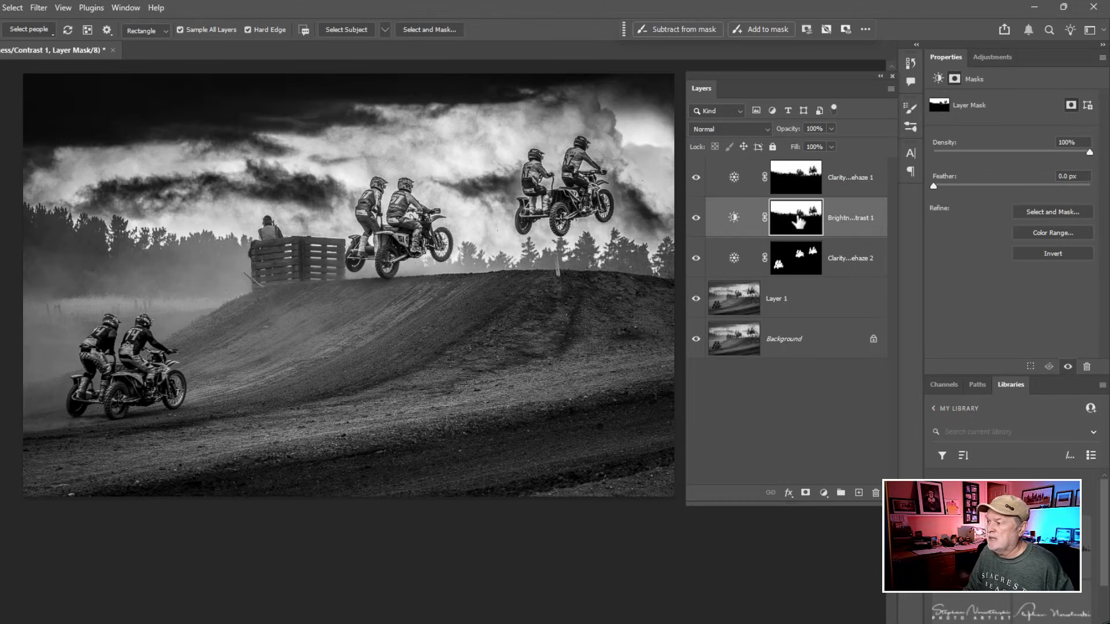
ctrl+click(798, 220)
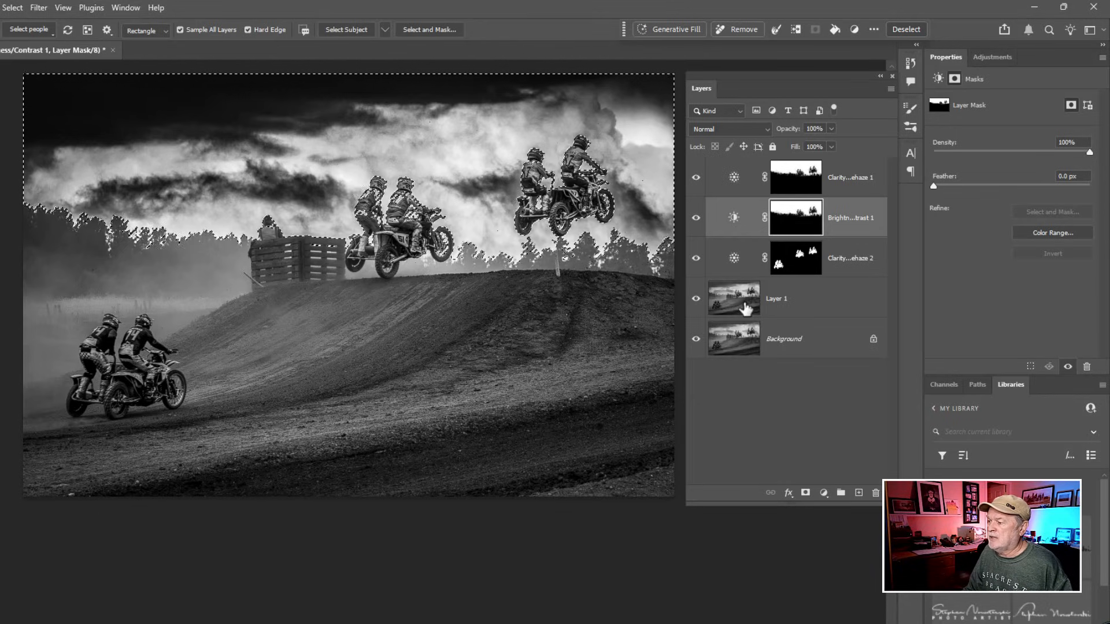
click(746, 310)
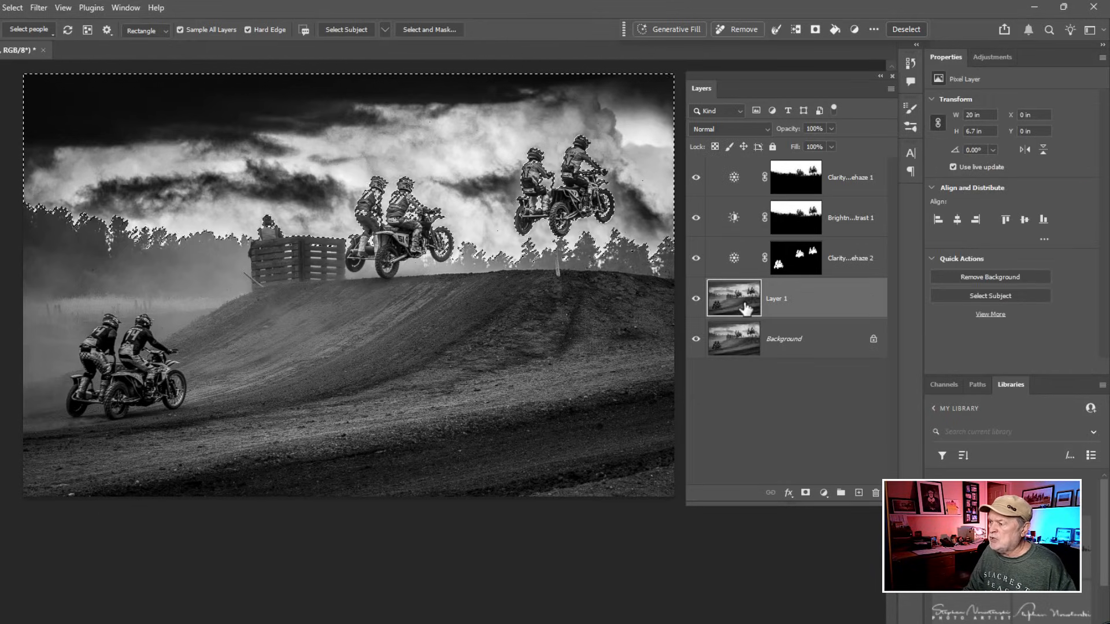
click(824, 493)
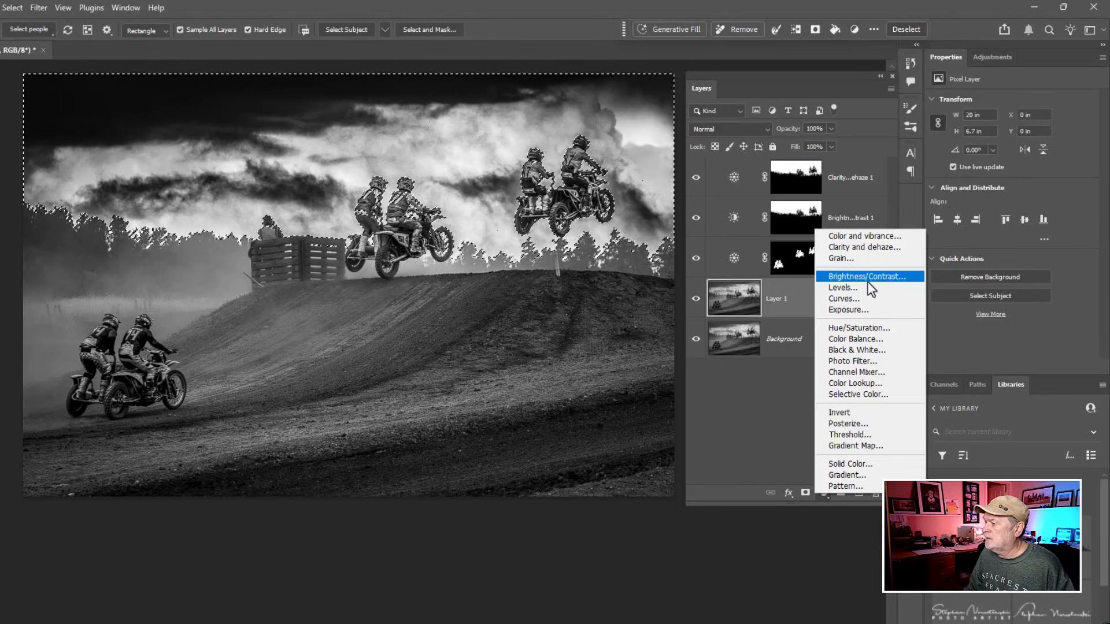
click(862, 249)
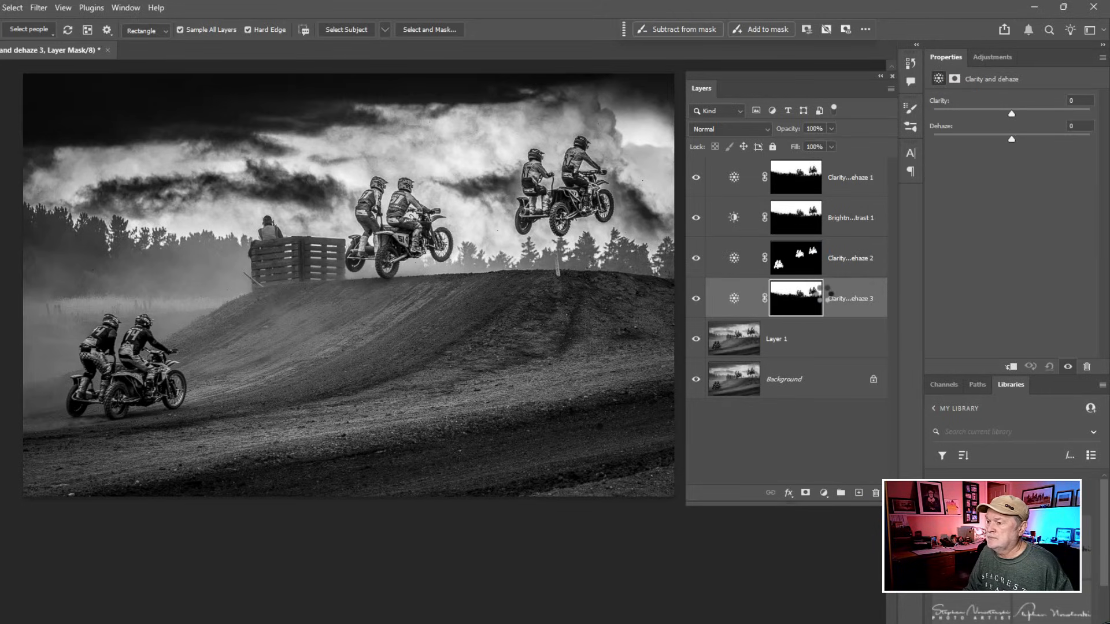
Step: Invert the mask of the Clarity and dehaze layer above Layer 1 so that it targets the foreground instead of the sky
click(800, 310)
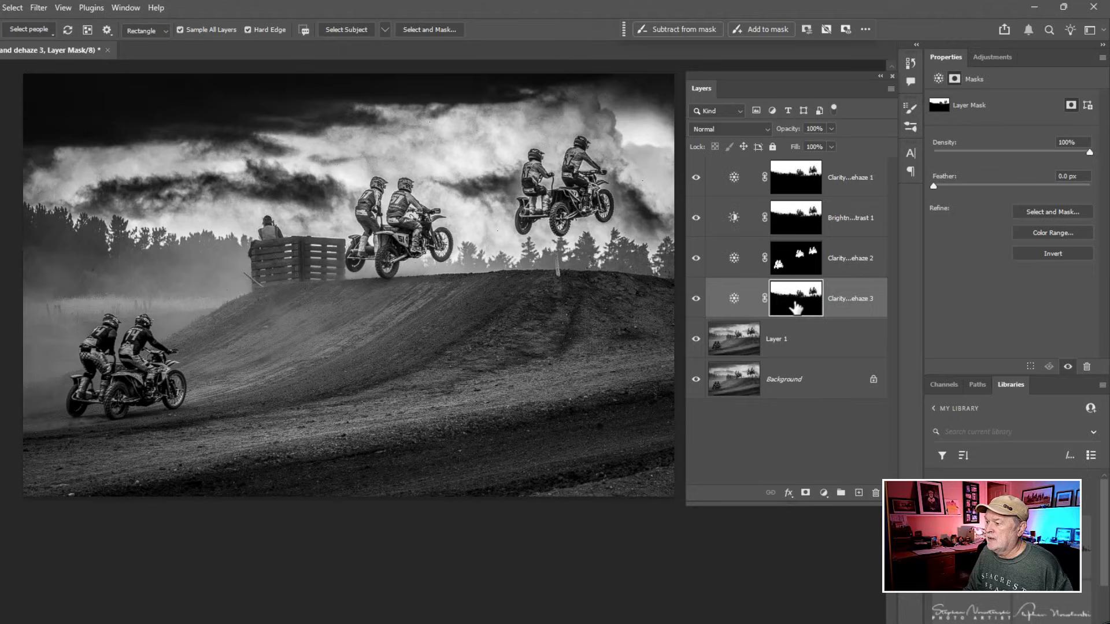
click(734, 300)
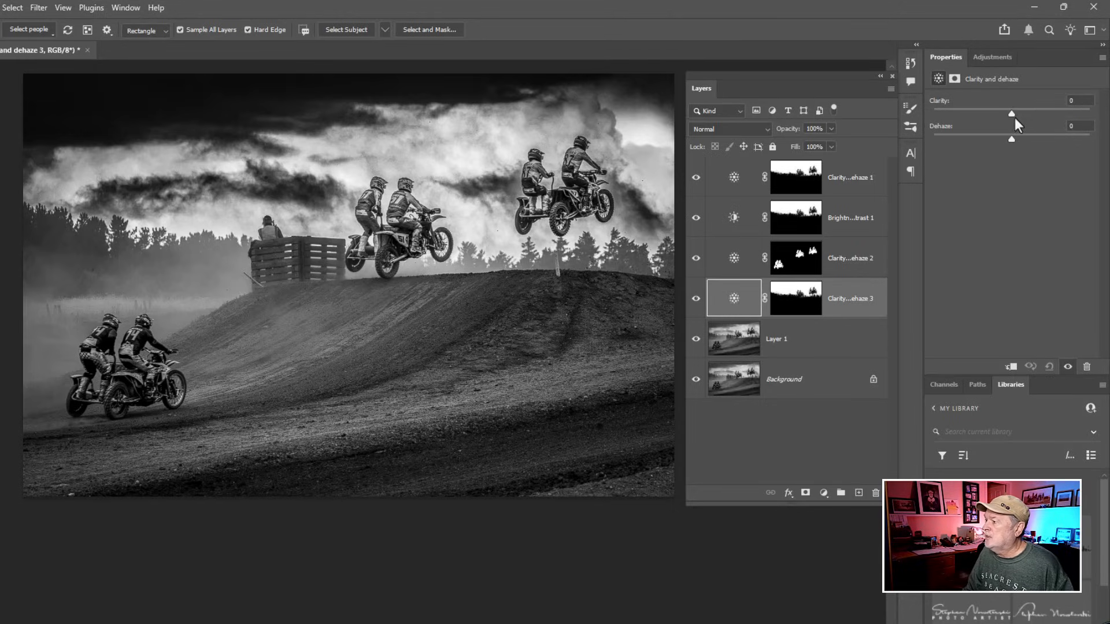
mouse_move(1009, 116)
mouse_down()
mouse_move(1070, 118)
mouse_move(956, 123)
mouse_move(1084, 121)
mouse_move(969, 124)
mouse_move(1039, 115)
mouse_move(1014, 115)
mouse_up()
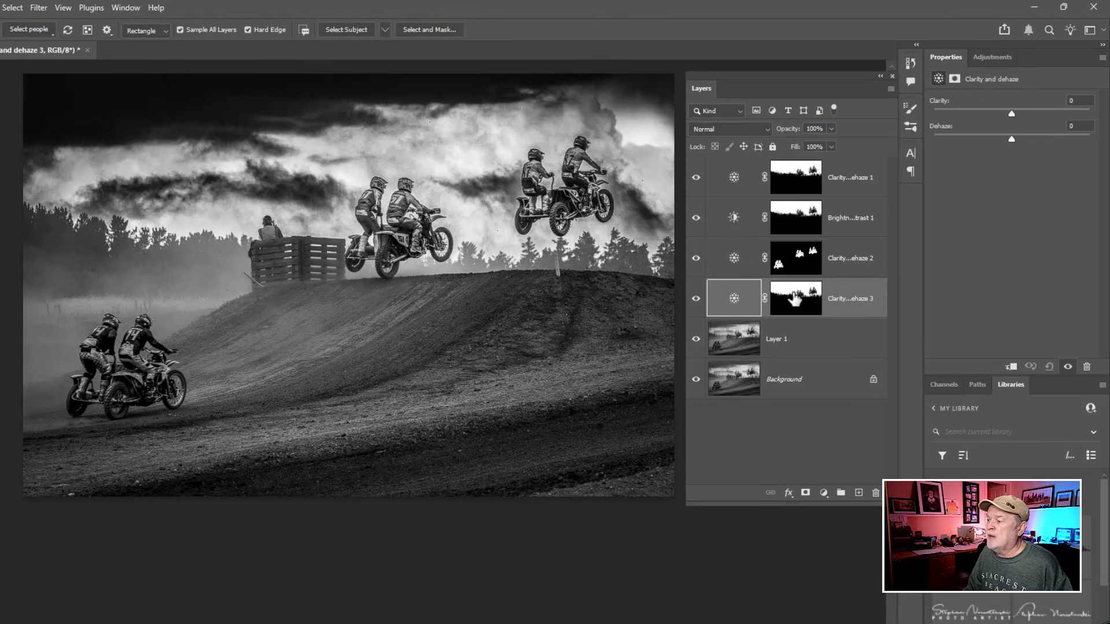
click(795, 298)
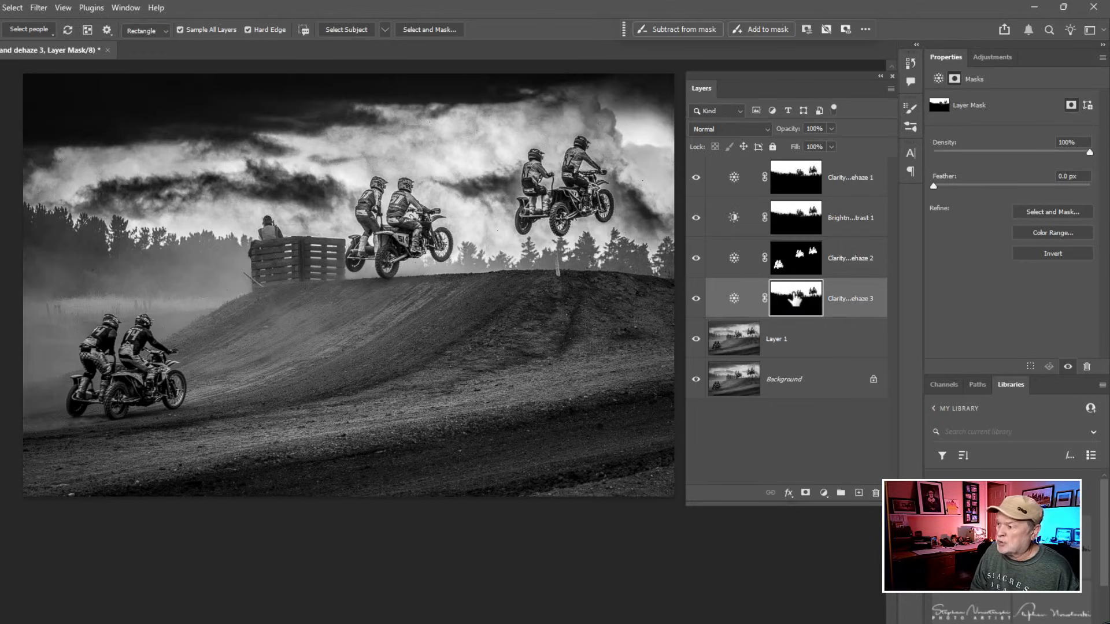
key(ctrl+i)
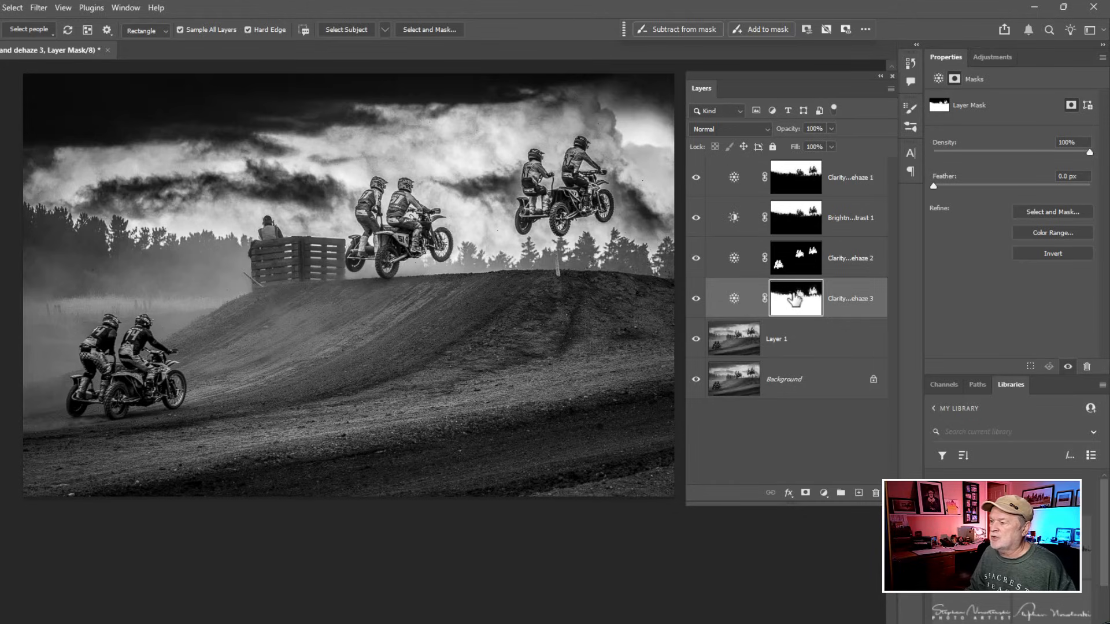
Step: Set the foreground Clarity and dehaze layer's clarity to +70 and dehaze to +23
click(739, 300)
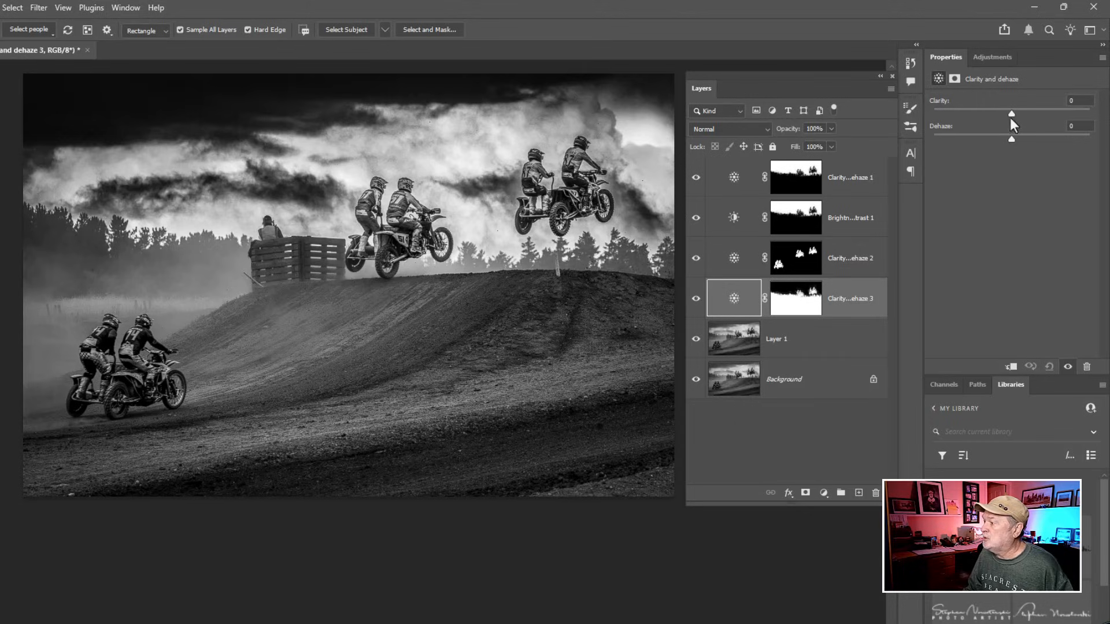
drag(1010, 112, 934, 113)
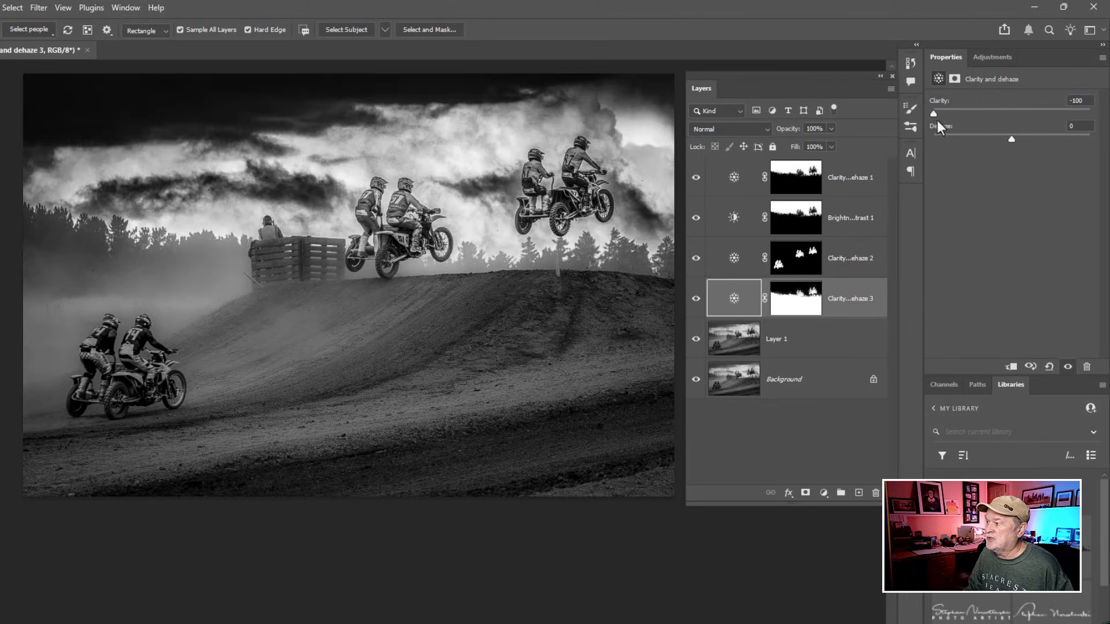
drag(933, 115, 1089, 114)
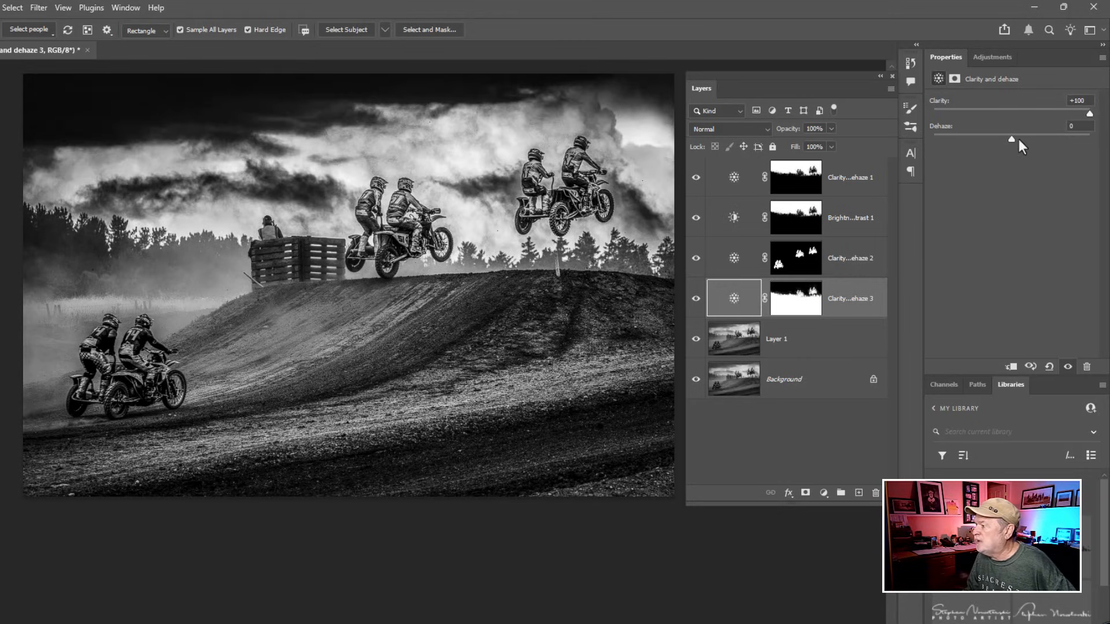
mouse_move(1015, 141)
mouse_down()
mouse_move(989, 144)
mouse_move(1031, 141)
mouse_up()
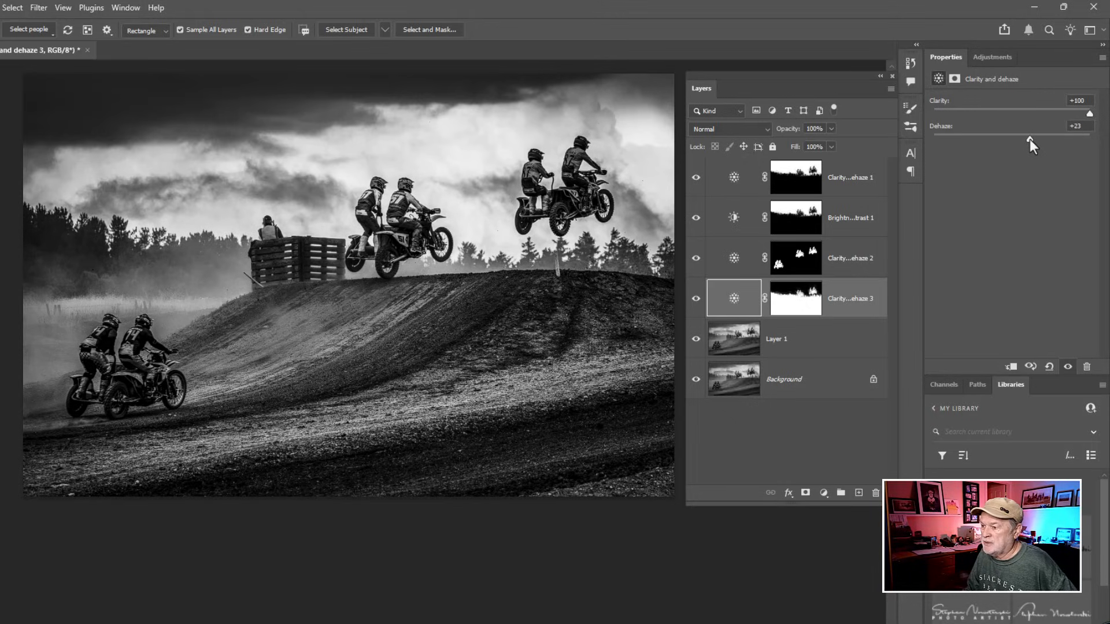
drag(1090, 113, 1070, 116)
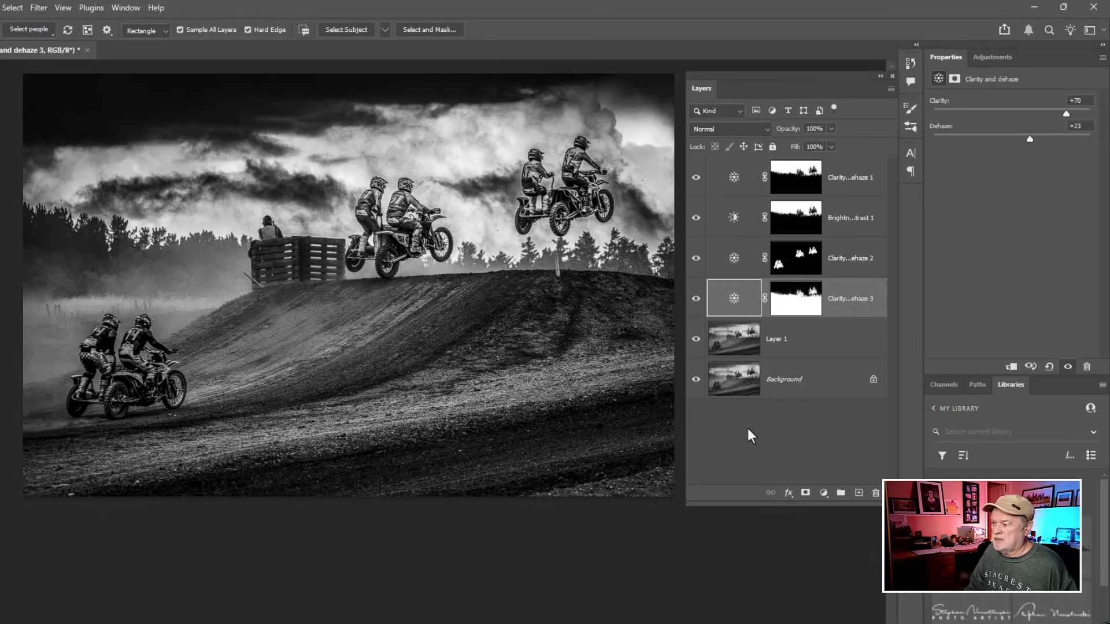
Step: Compare the original Background photo with the edited version by hiding all other layers and showing them again
alt+click(697, 384)
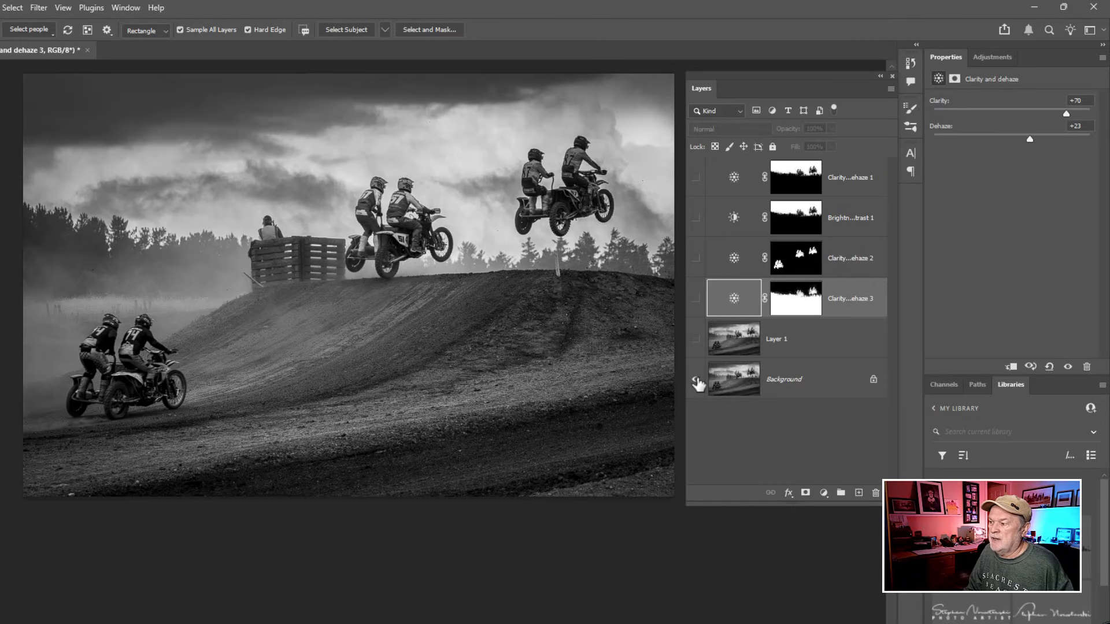
alt+click(698, 383)
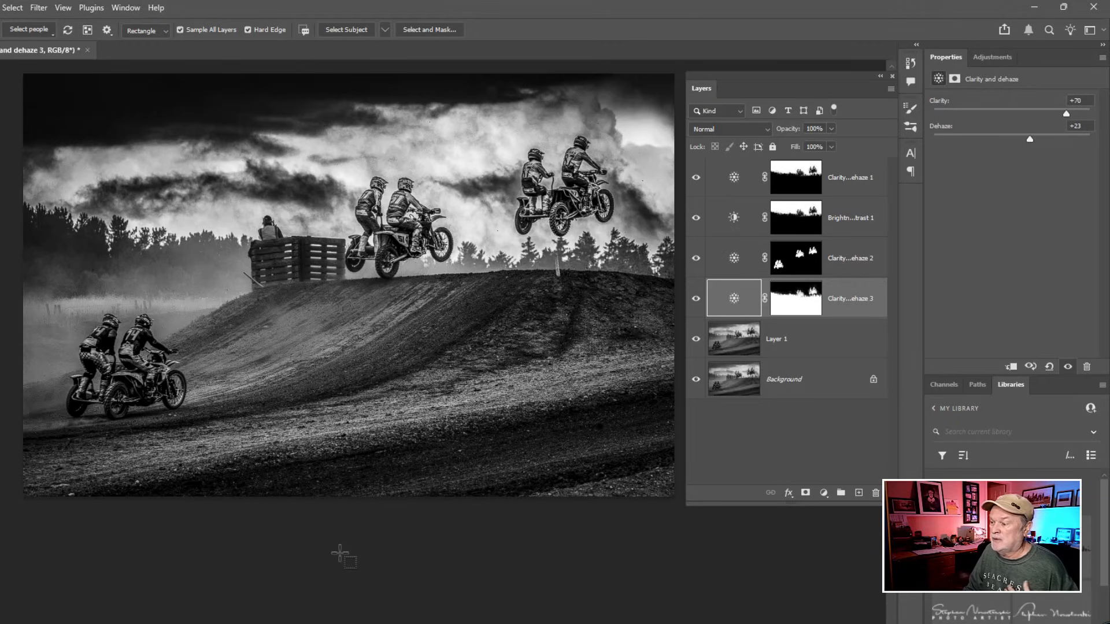
Step: Check the foreground Clarity and dehaze layer's mask around the lower-left riders by showing its colour overlay and hiding it again
key(ctrl+plus)
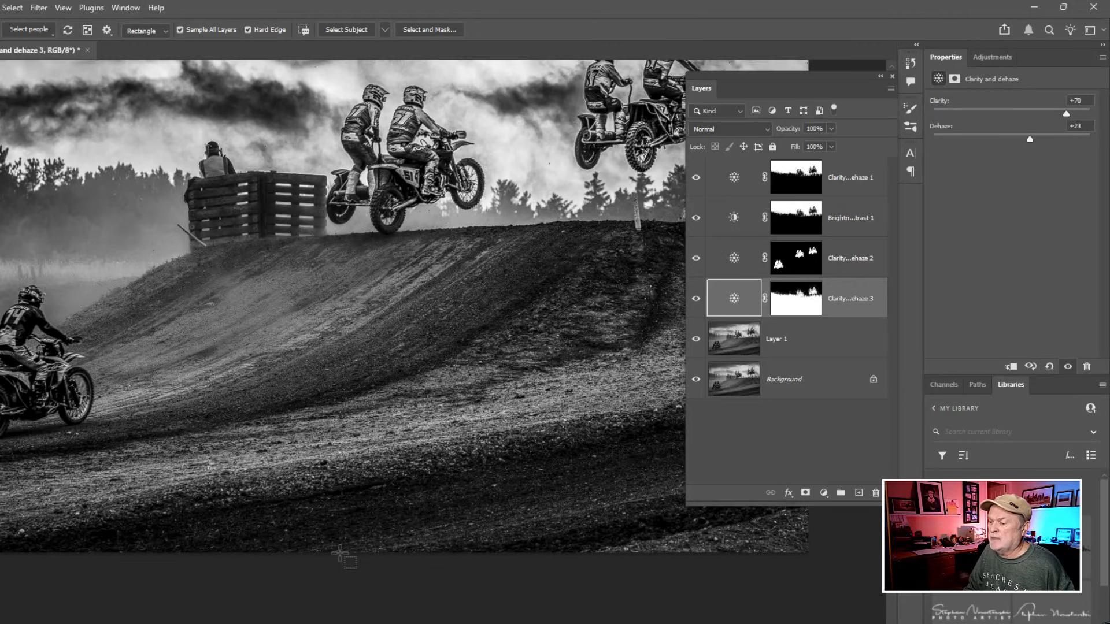
drag(285, 516, 542, 437)
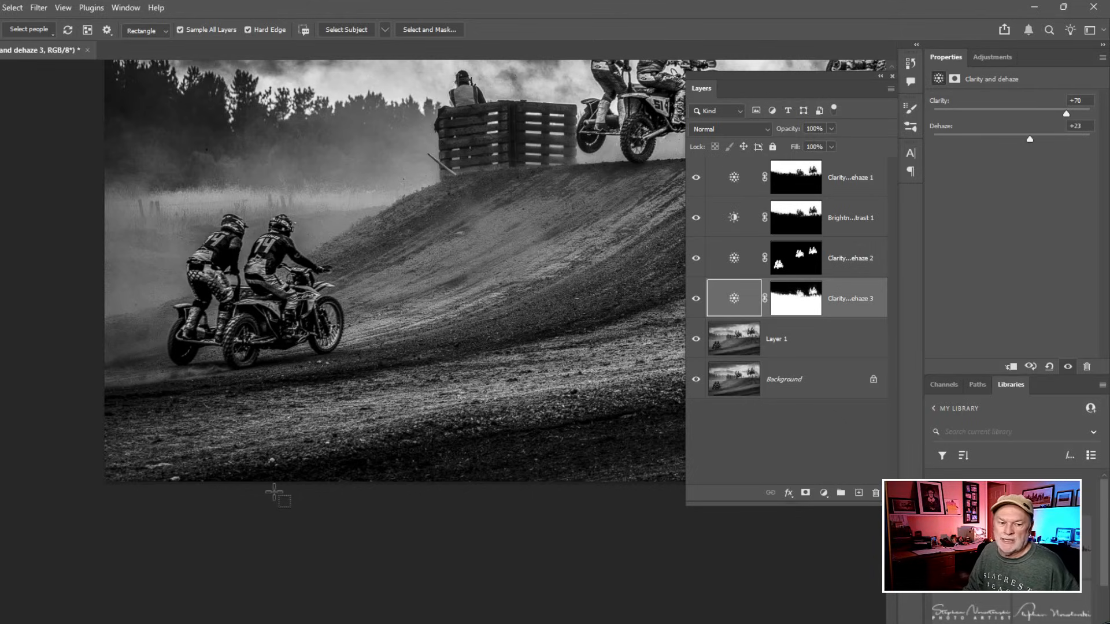
key(backslash)
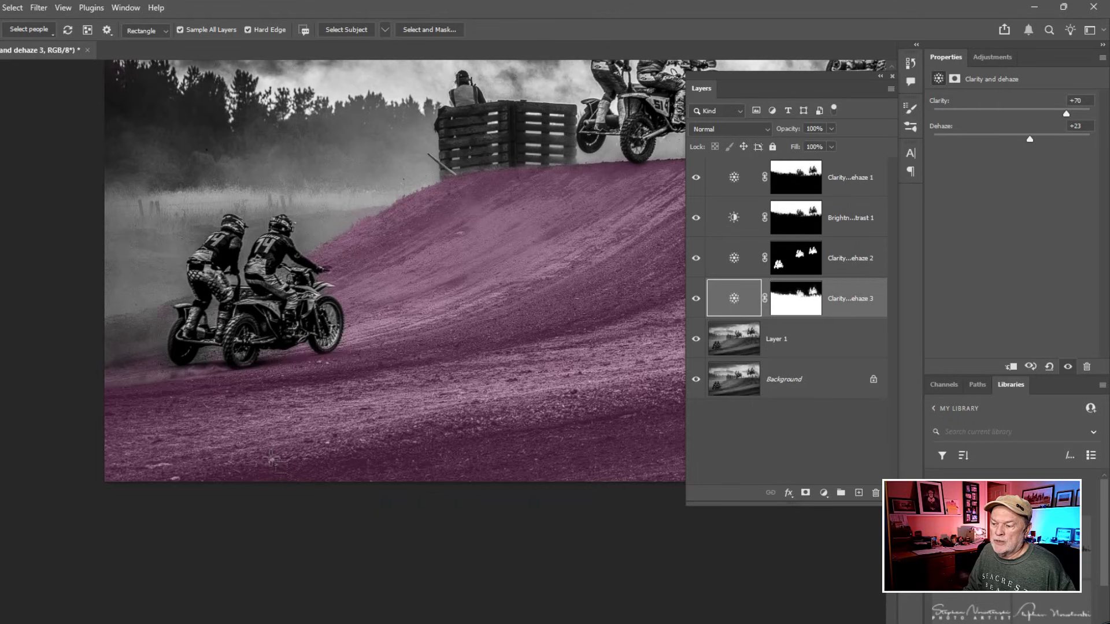
key(backslash)
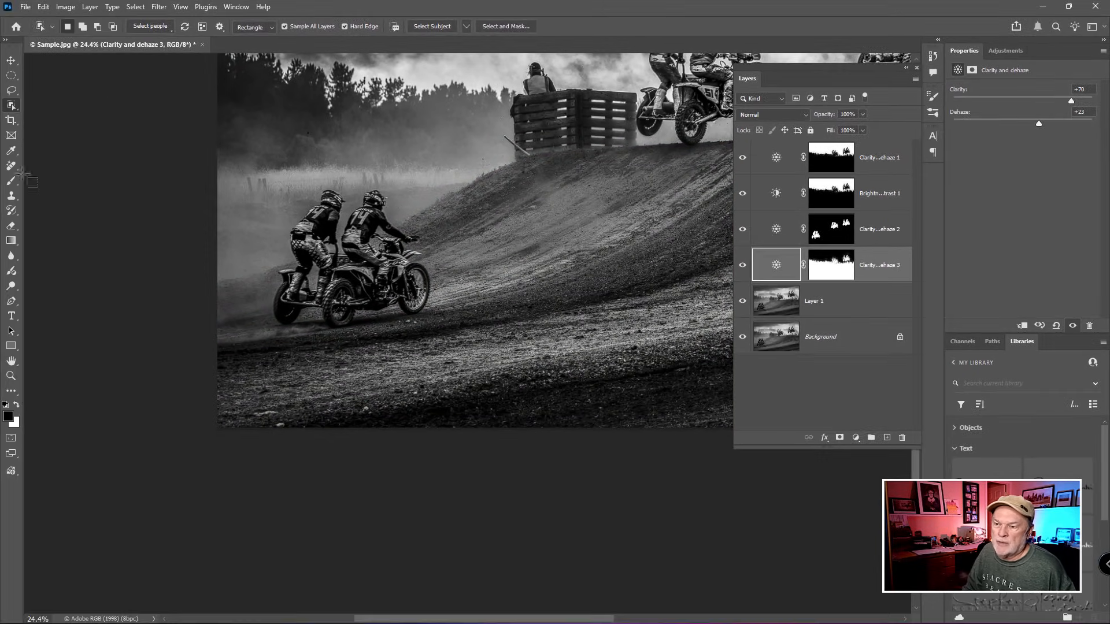
Step: Use the Remove Tool on Layer 1 to clear three small distracting spots from the dirt near the photo's lower edge
click(11, 166)
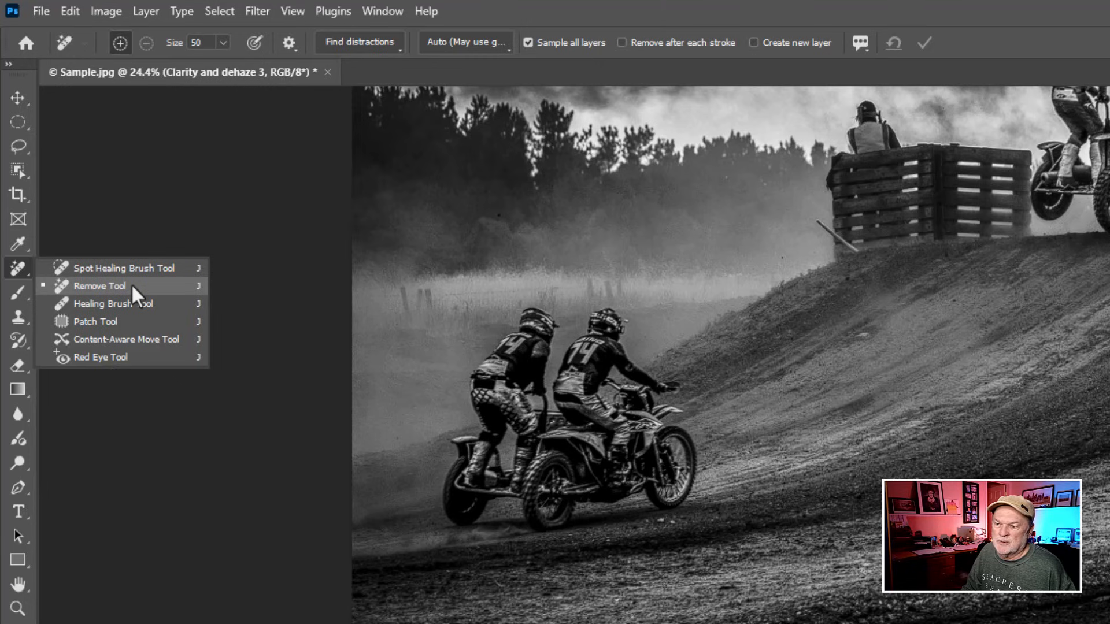
click(131, 286)
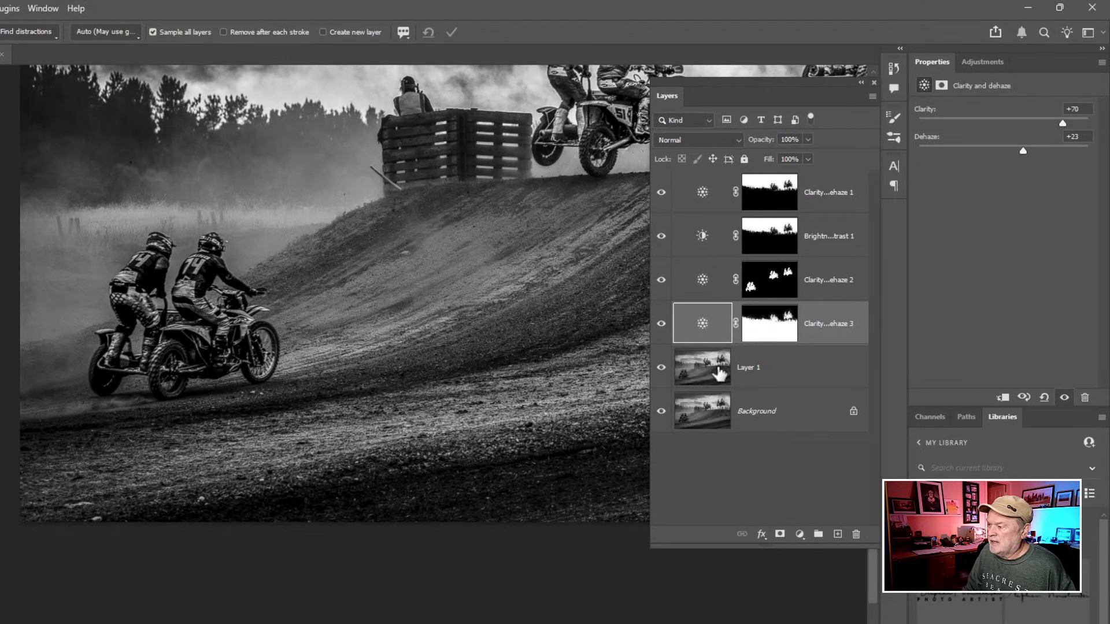
click(720, 373)
drag(104, 518, 91, 522)
drag(196, 507, 196, 503)
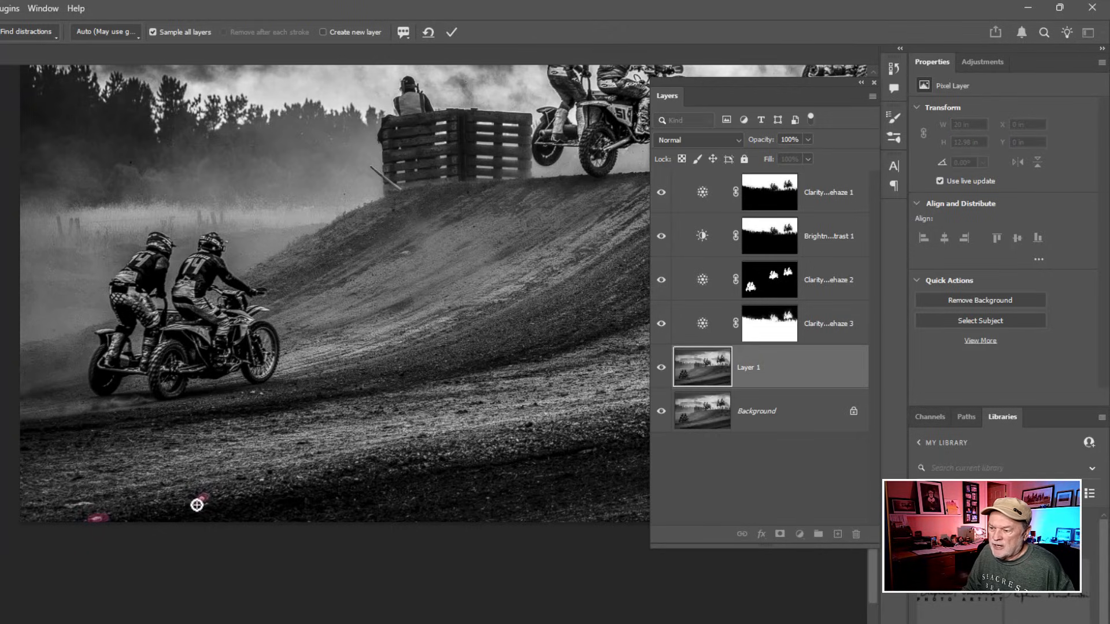
drag(264, 476, 262, 483)
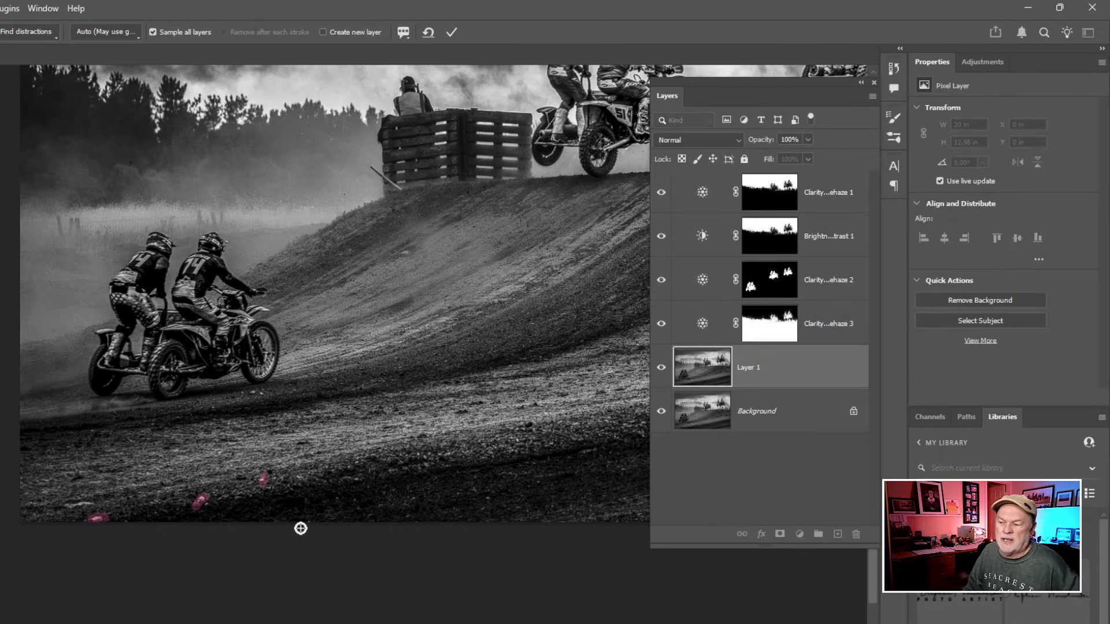
click(450, 33)
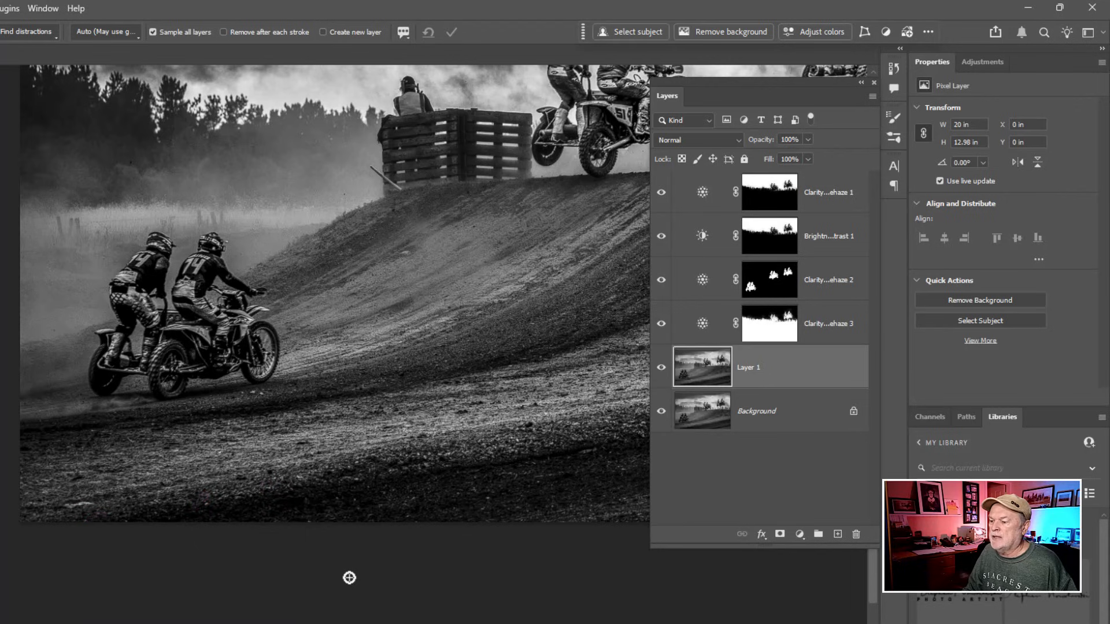
drag(457, 384, 251, 544)
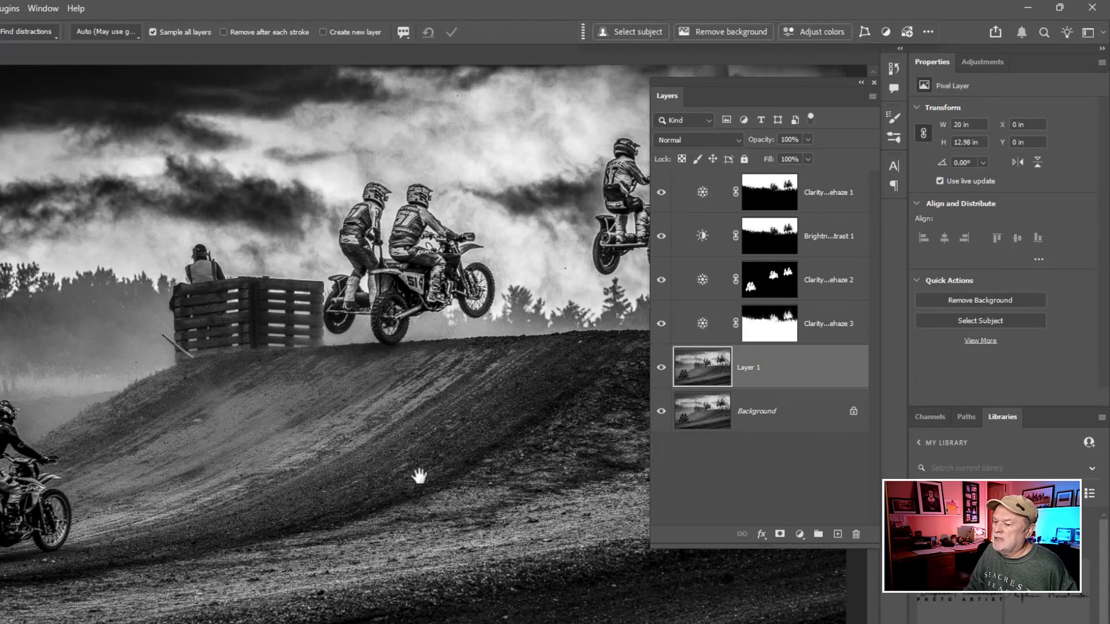
drag(458, 436, 404, 411)
scroll(456, 436, down, 2)
scroll(389, 426, down, 1)
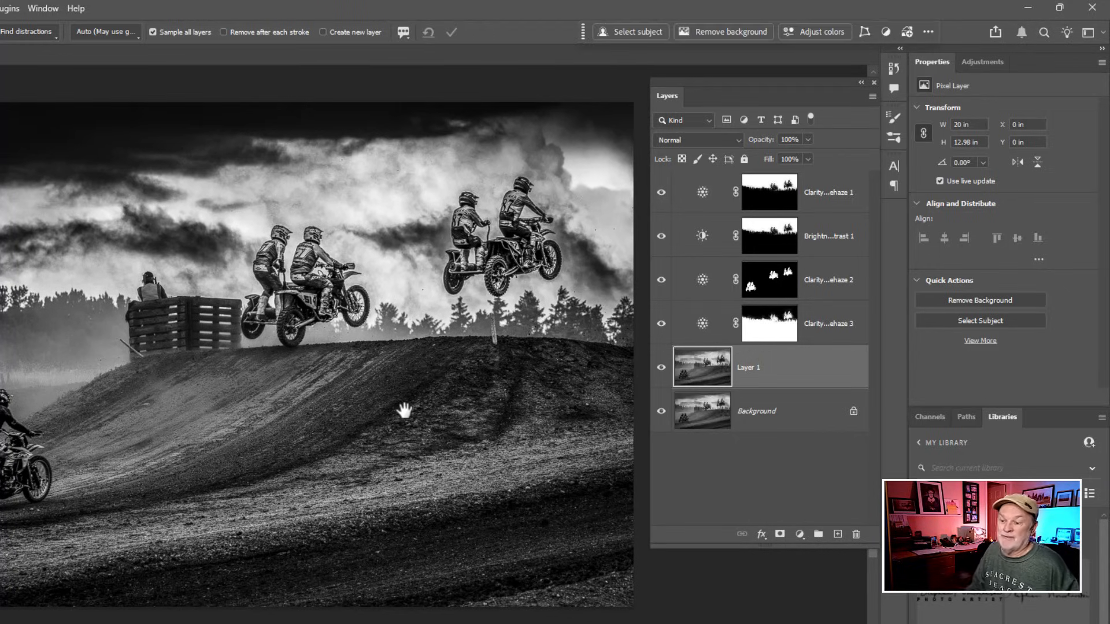